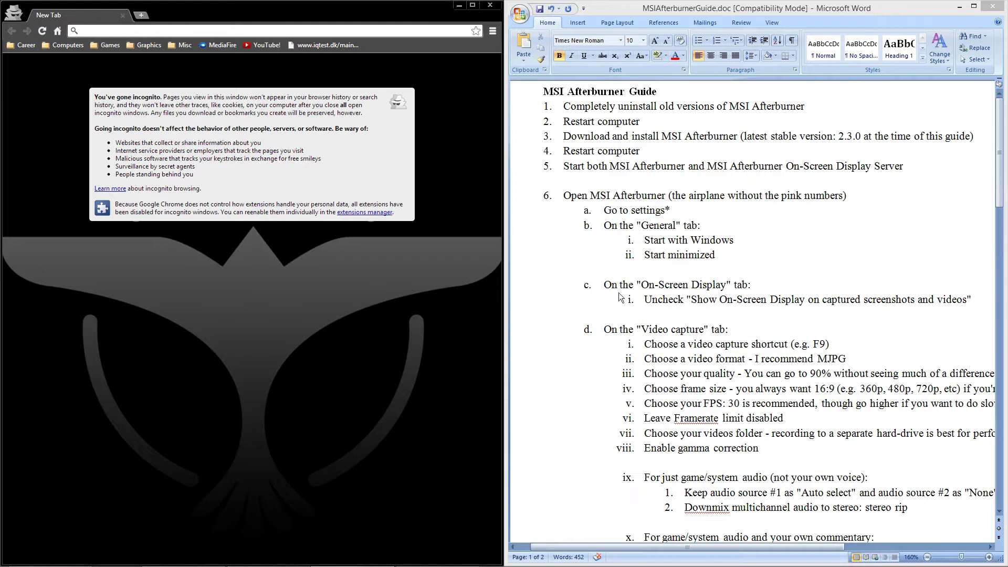
Search 'msi afterburner' in Chrome and open the official event.msi.com download page.
drag(666, 549, 680, 549)
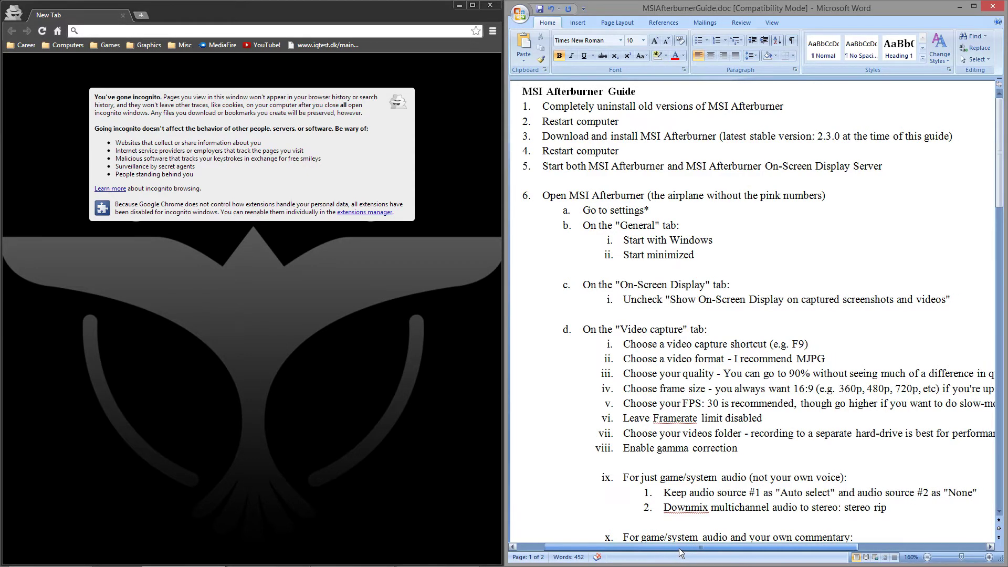
click(729, 274)
scroll(732, 270, down, 9)
scroll(732, 276, up, 9)
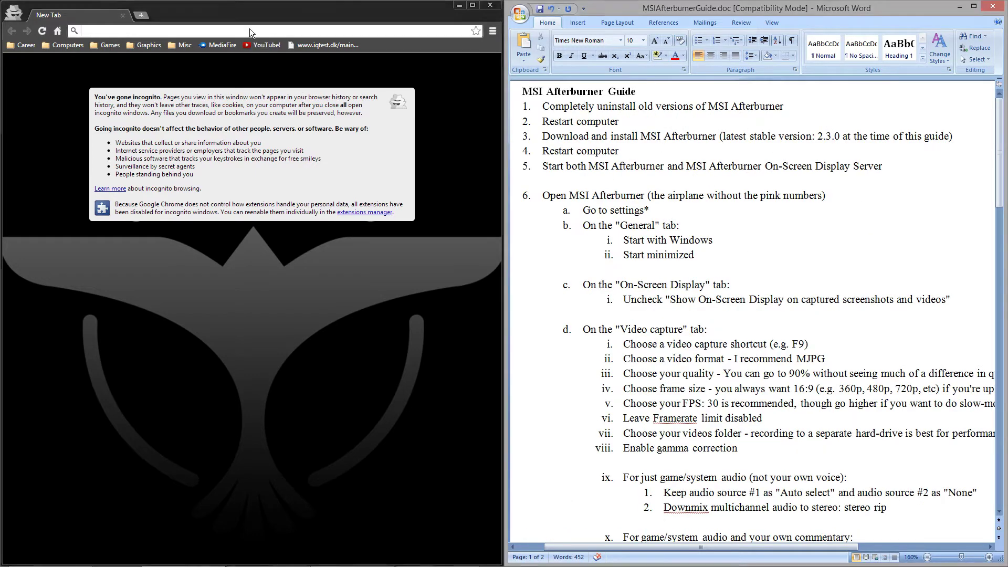
click(250, 30)
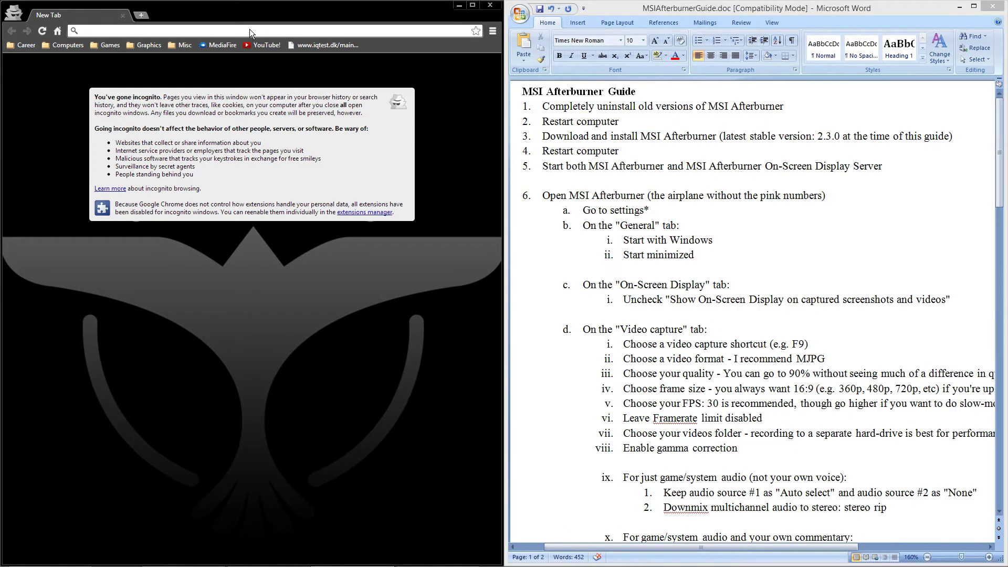
text(m)
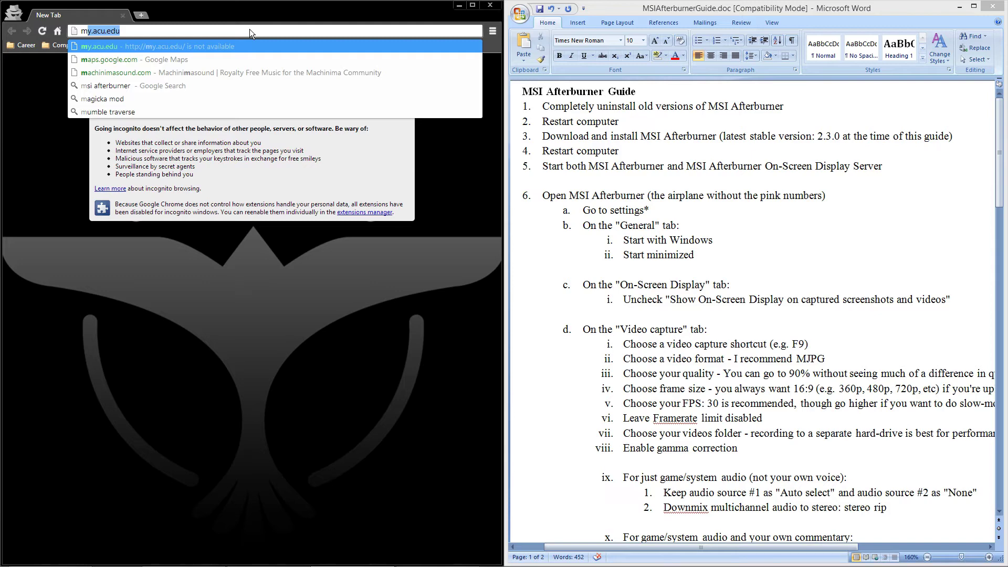
text(si afterbu)
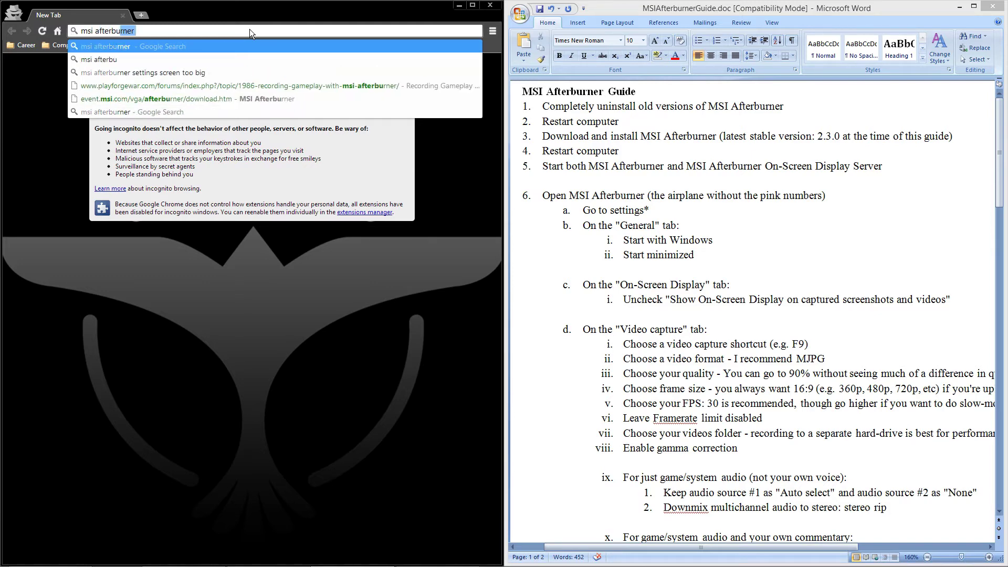
text(rner)
key(Return)
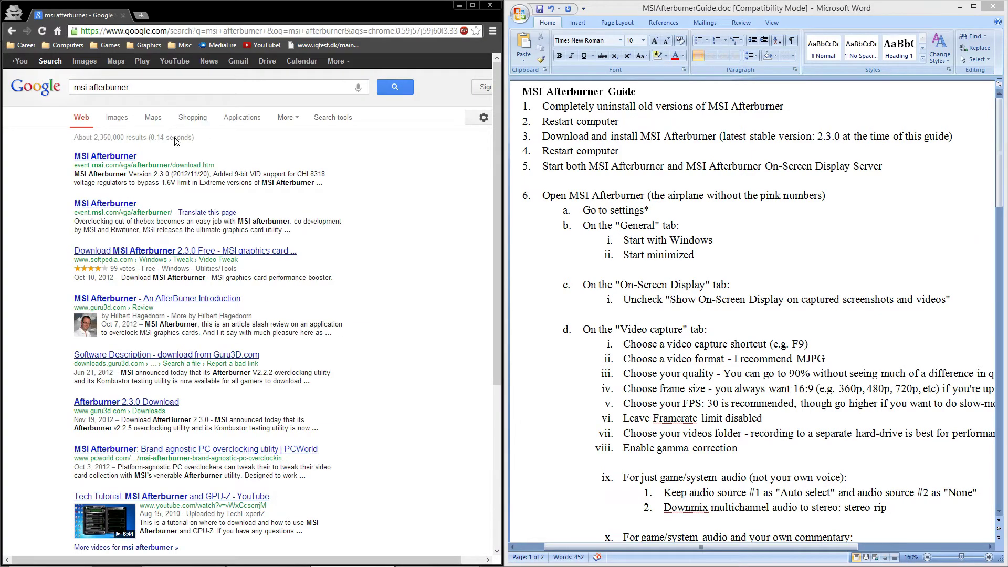
click(127, 156)
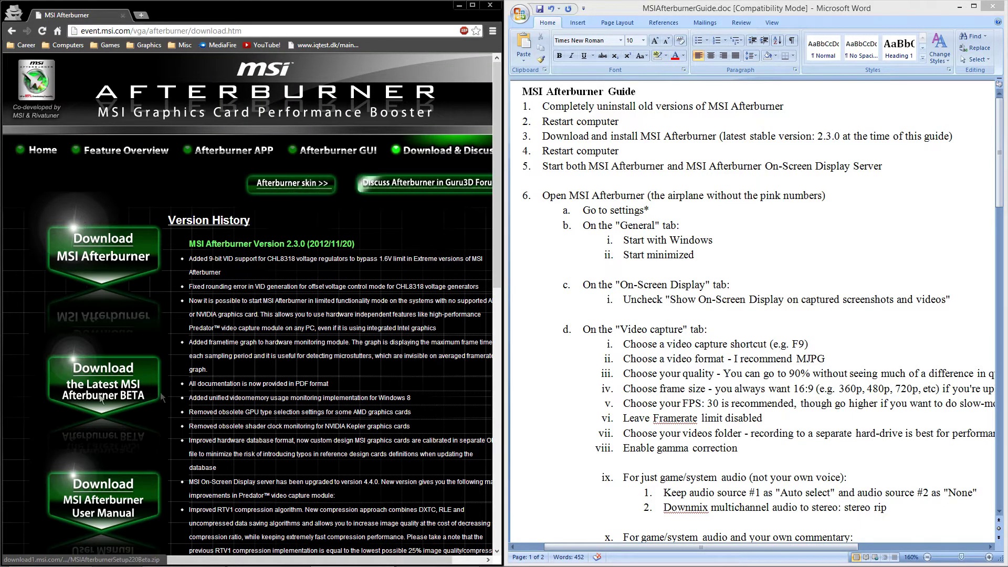
Download the MSIAfterburnerSetup230.zip installer and save it to the Desktop.
click(107, 257)
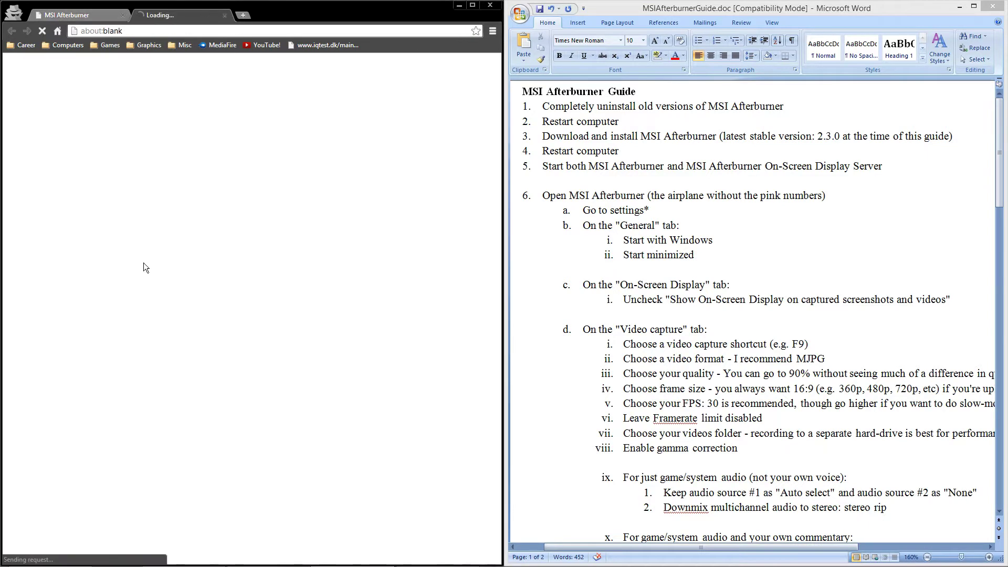
click(34, 76)
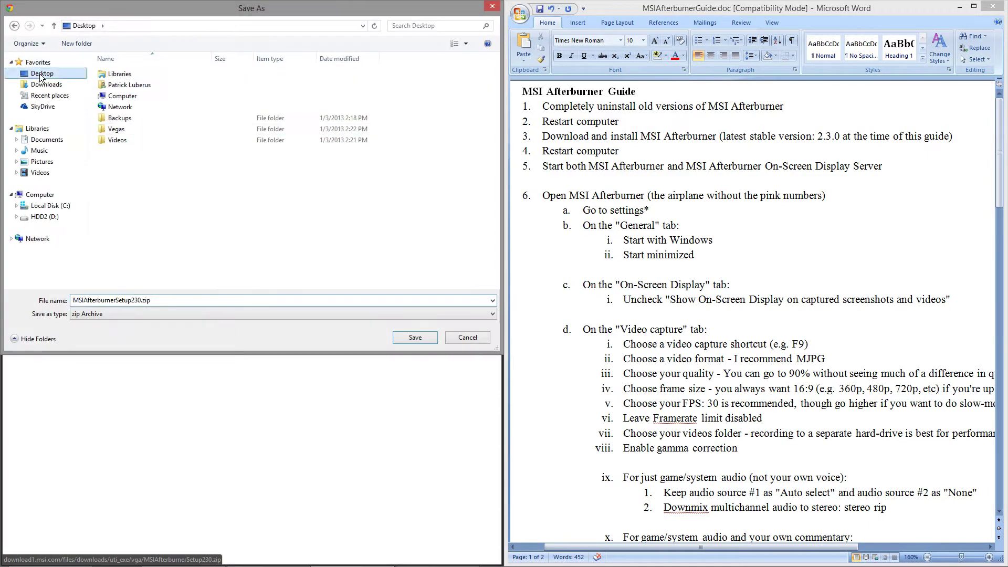
click(415, 337)
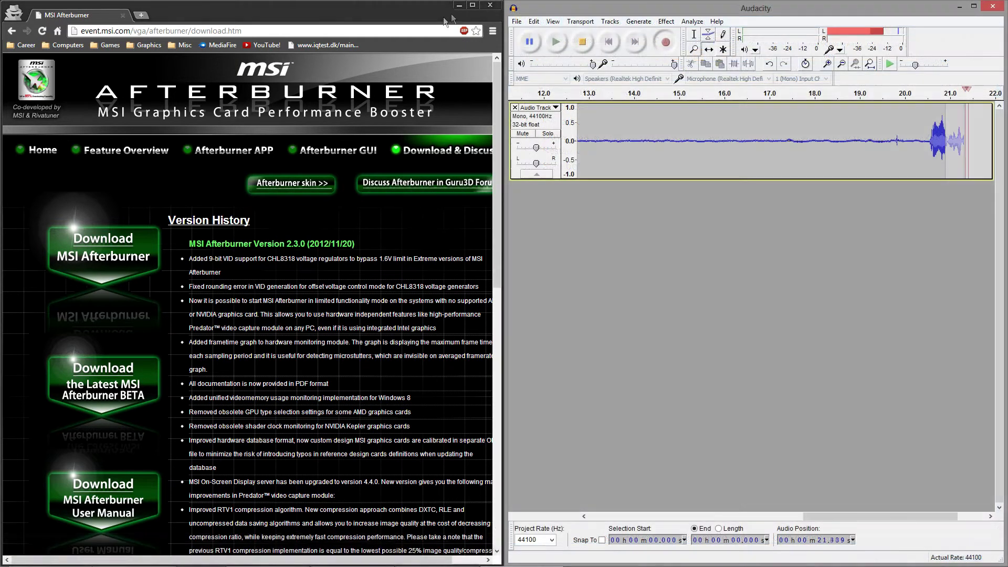
Extract the downloaded Afterburner zip into an MSIAfterburnerSetup230 folder on the Desktop.
click(460, 7)
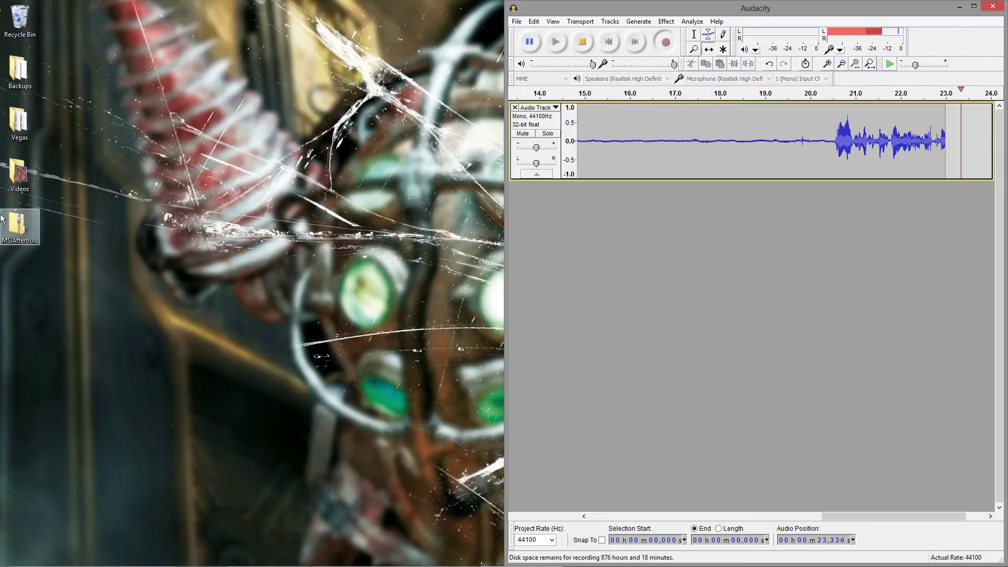
click(20, 225)
right_click(15, 227)
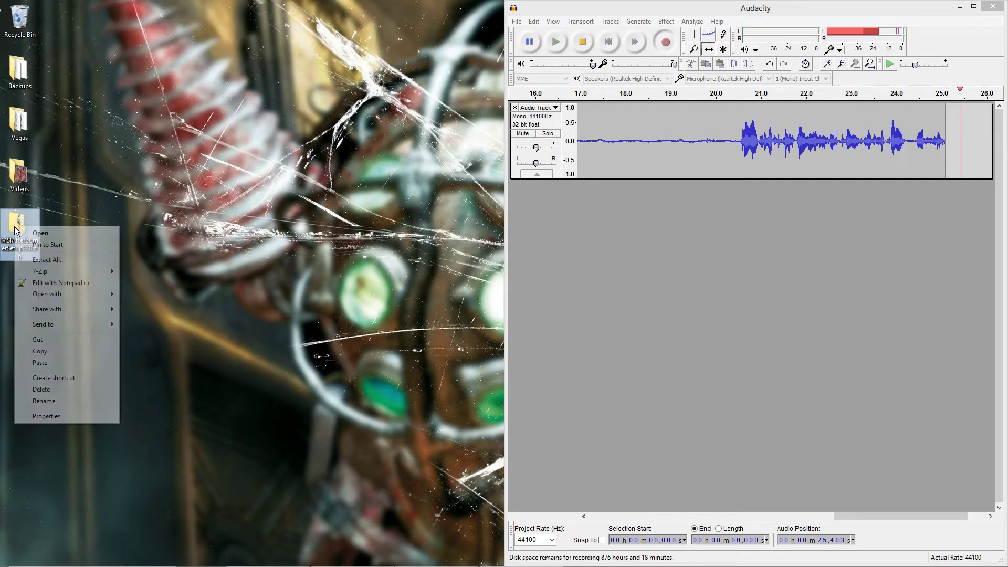
click(49, 260)
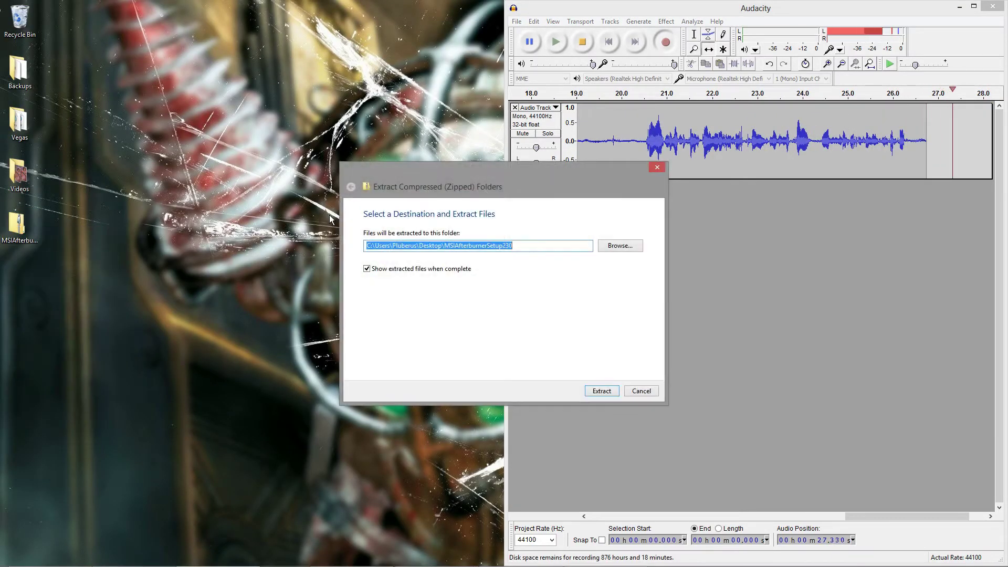
click(602, 391)
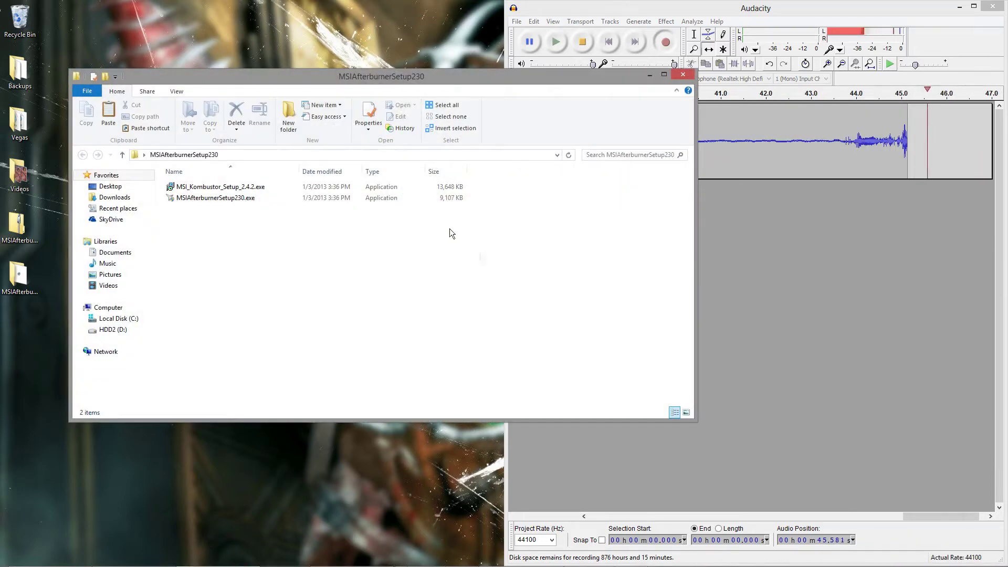
Run MSIAfterburnerSetup230.exe from the extracted folder with English as the installer language.
drag(382, 74, 1, 111)
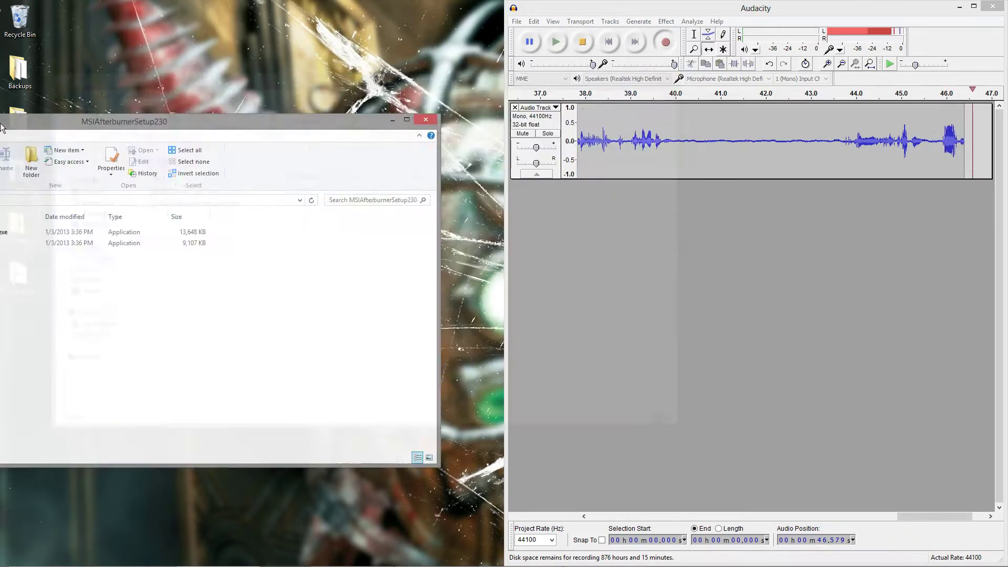
click(161, 121)
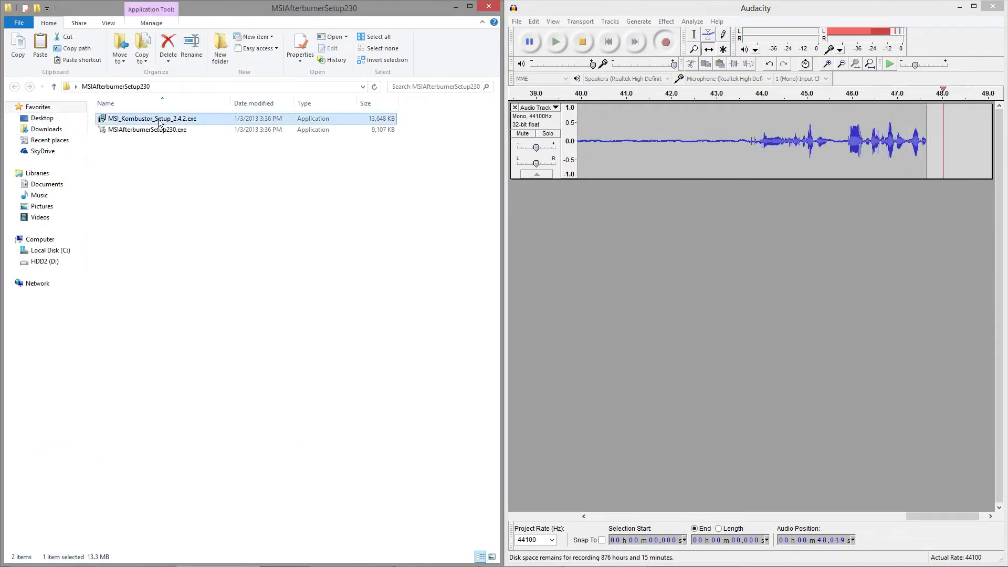
click(134, 130)
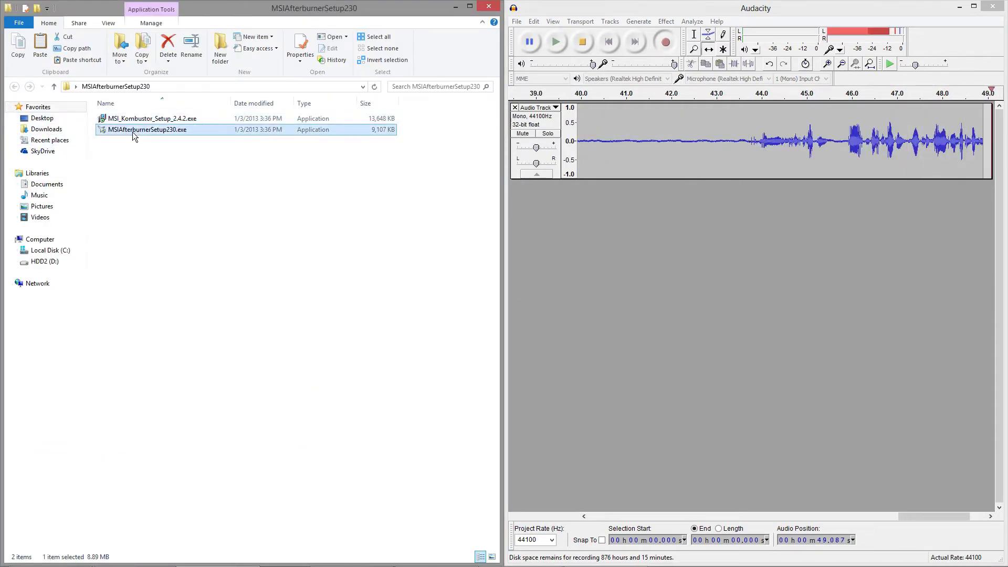
click(187, 120)
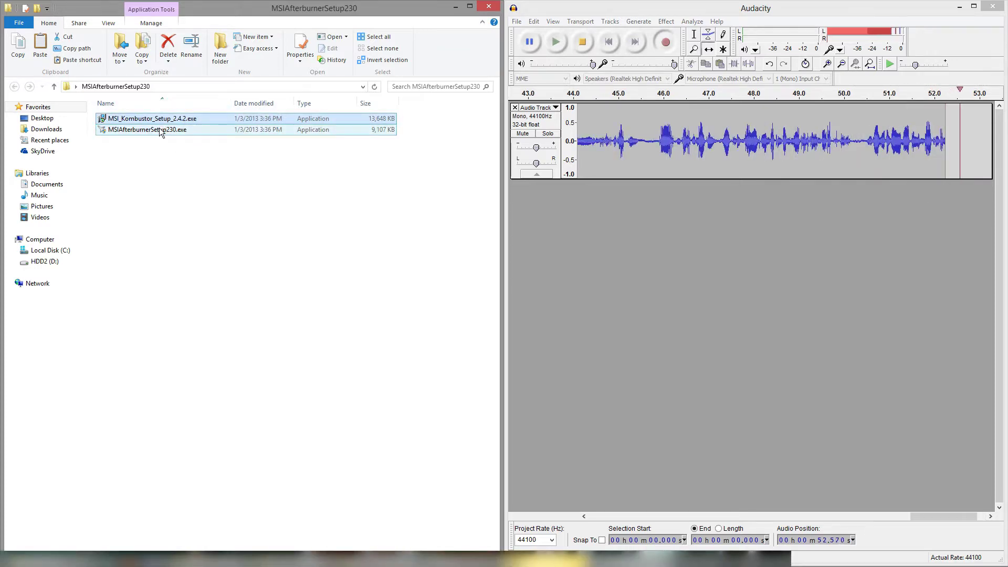
ctrl+click(142, 131)
double_click(140, 132)
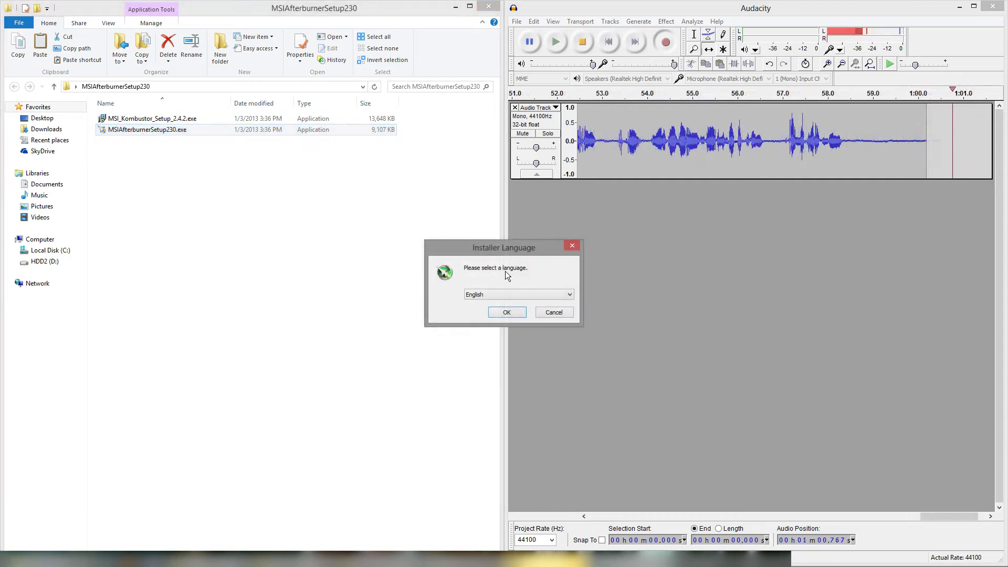
click(511, 312)
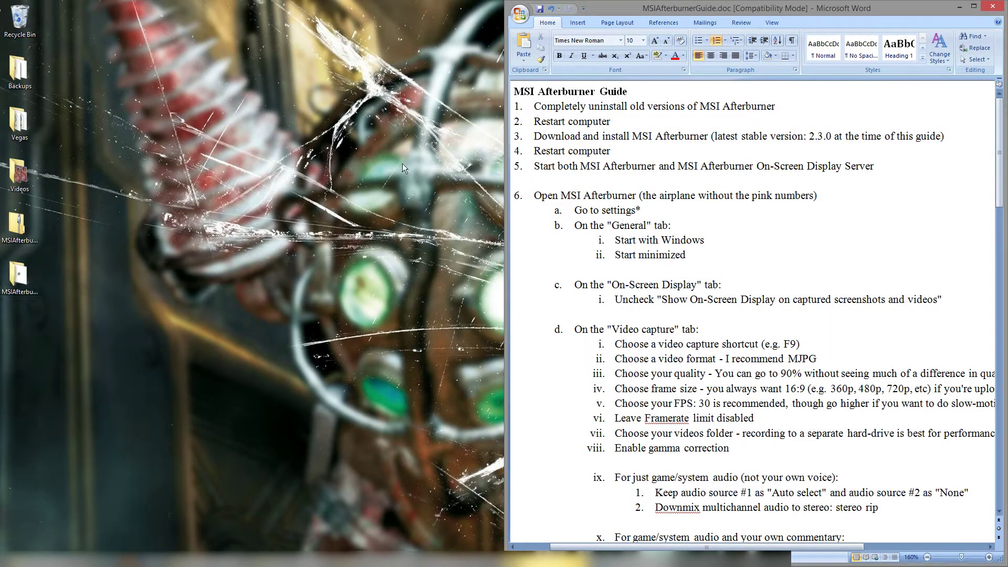
Launch MSI Afterburner v2.3.0 by searching 'msi' on the Start screen, then return to the desktop.
click(358, 300)
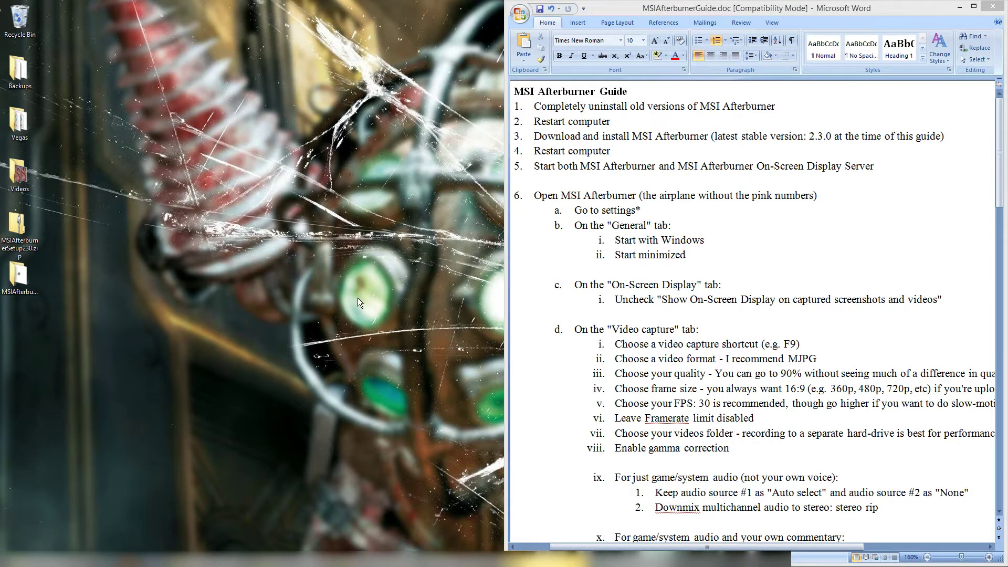
key(super)
text(msi)
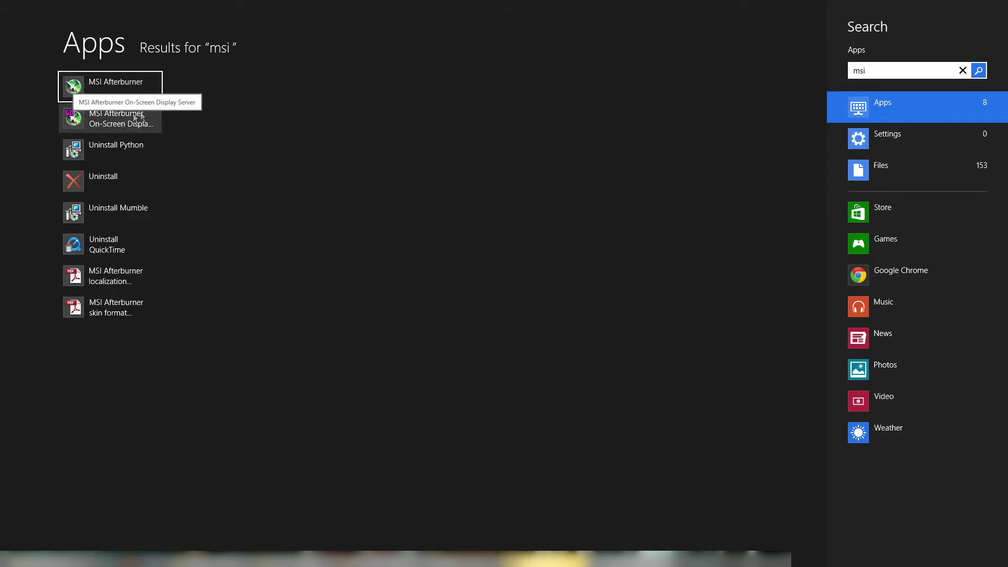
key(Escape)
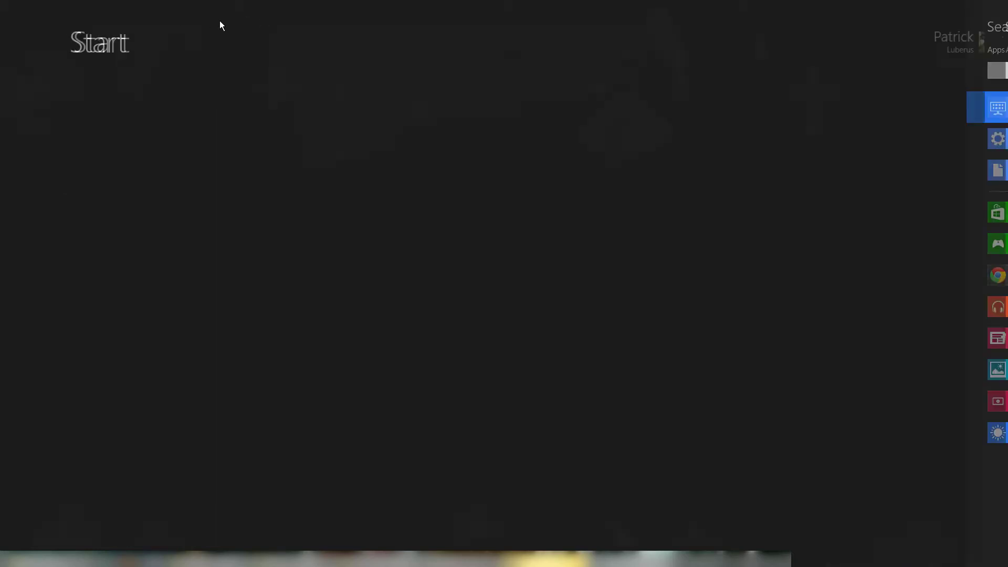
key(Escape)
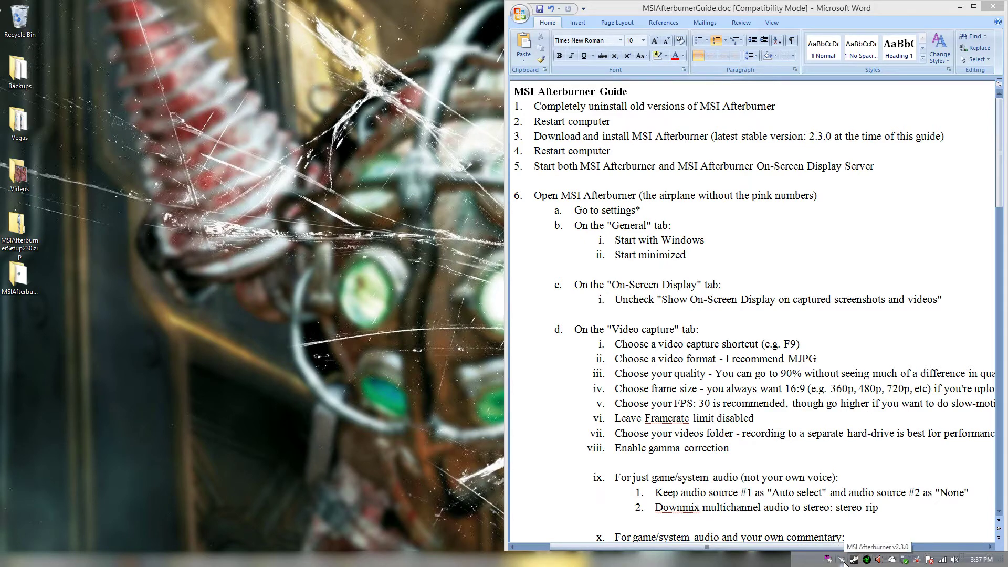
double_click(843, 560)
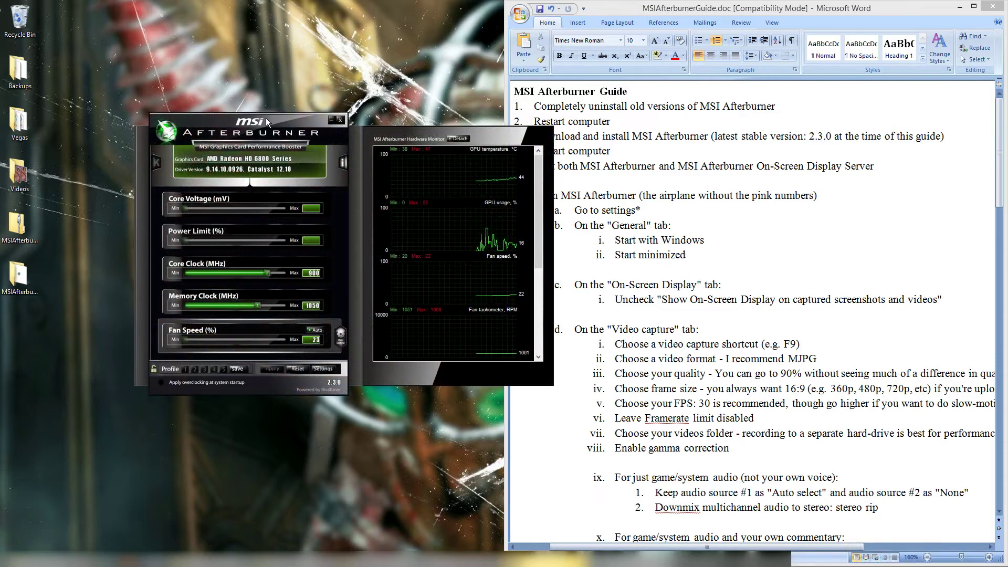
drag(218, 111, 209, 109)
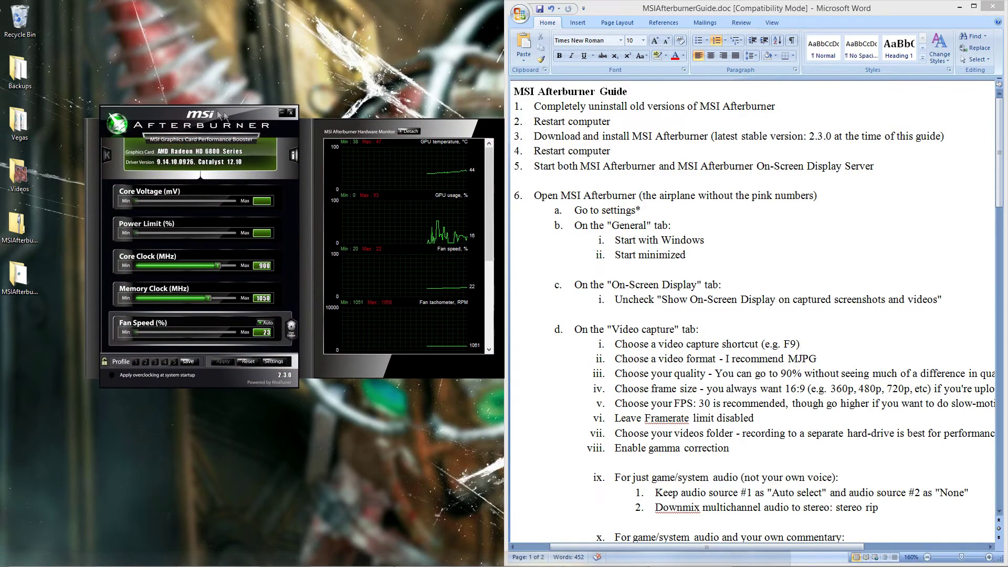
click(292, 156)
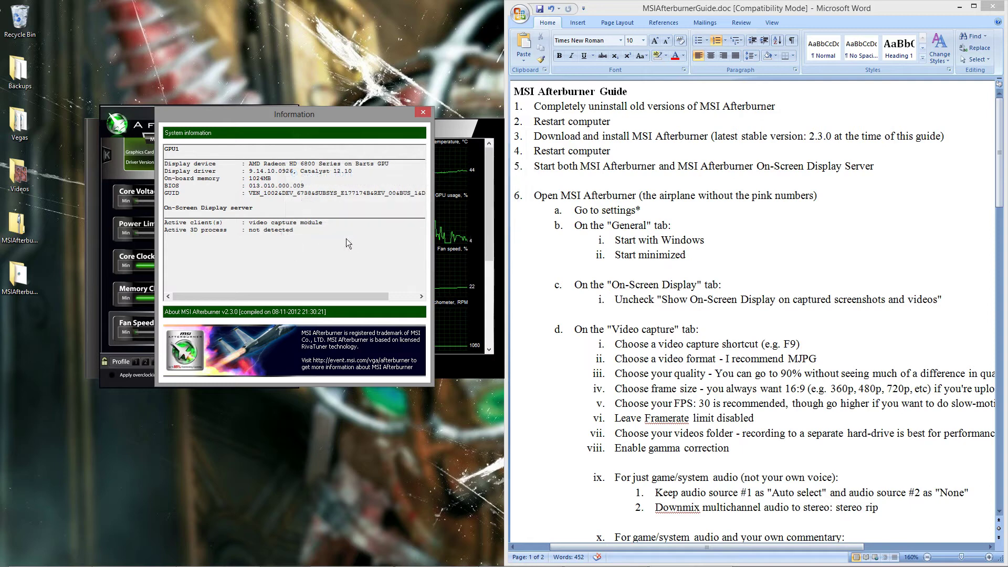
click(424, 113)
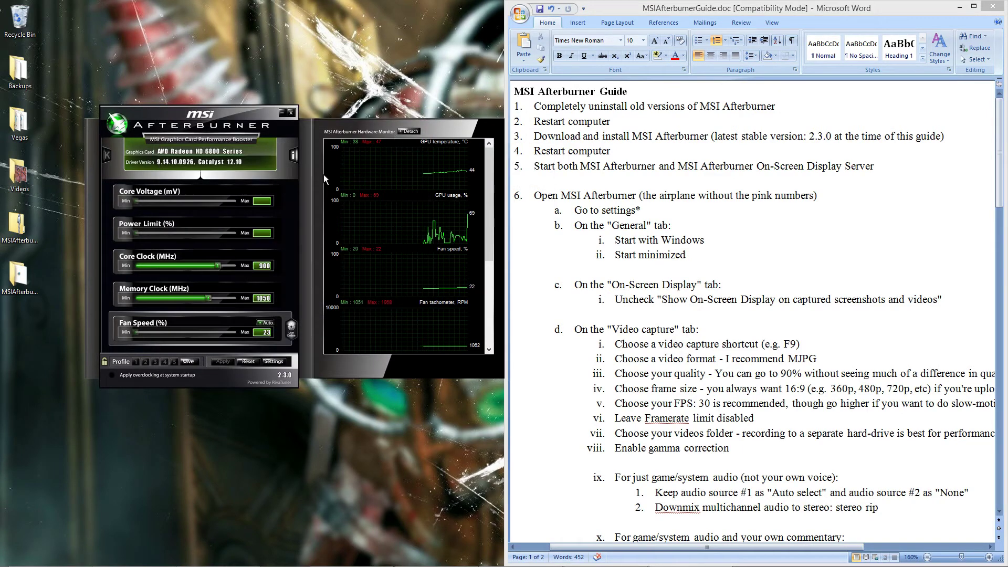
click(285, 362)
Move the Afterburner properties window near the top of the screen beside the scrolled-down guide.
drag(228, 129, 232, 50)
click(651, 216)
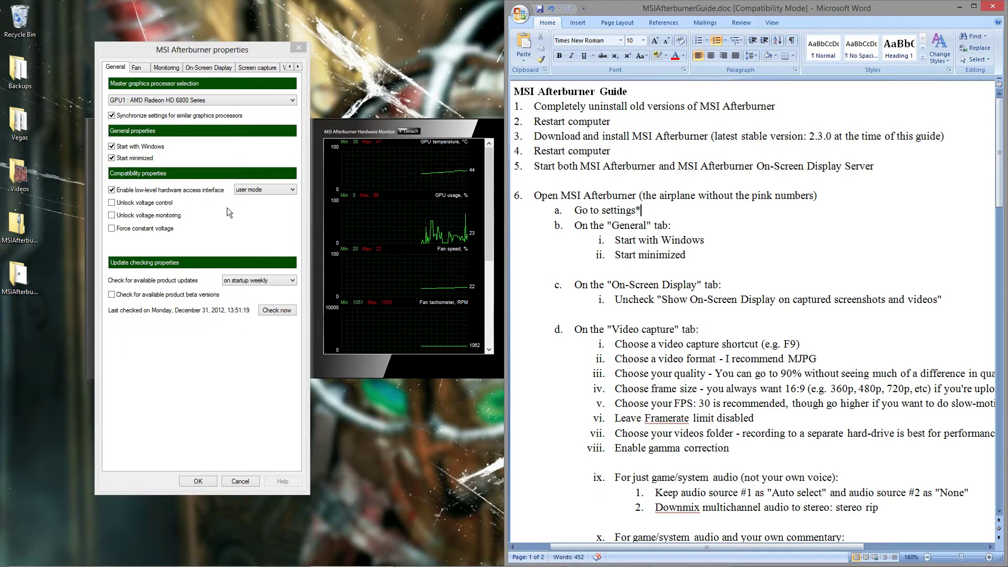
mouse_move(213, 51)
mouse_down()
mouse_move(226, 50)
mouse_move(217, 50)
mouse_up()
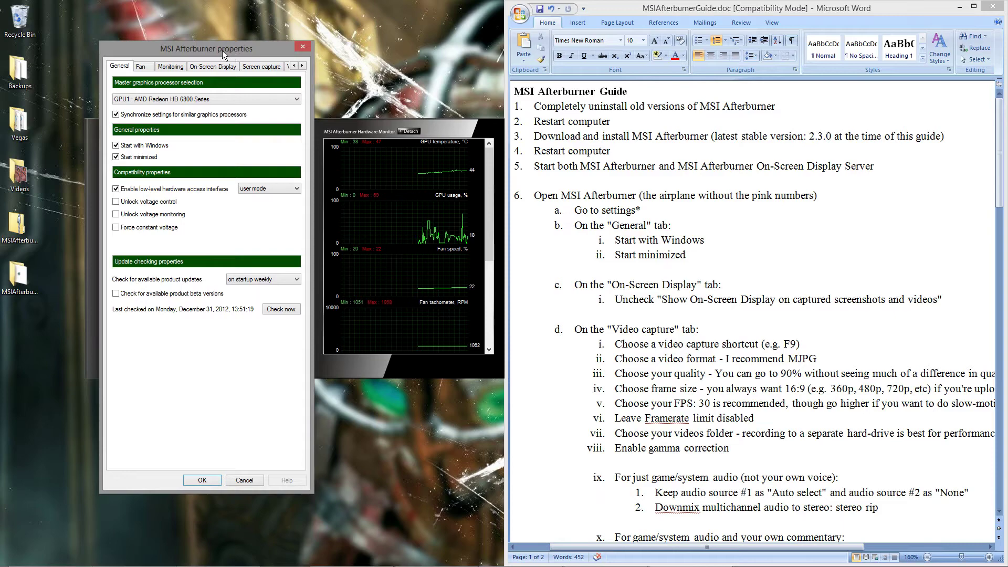
drag(222, 51, 221, 60)
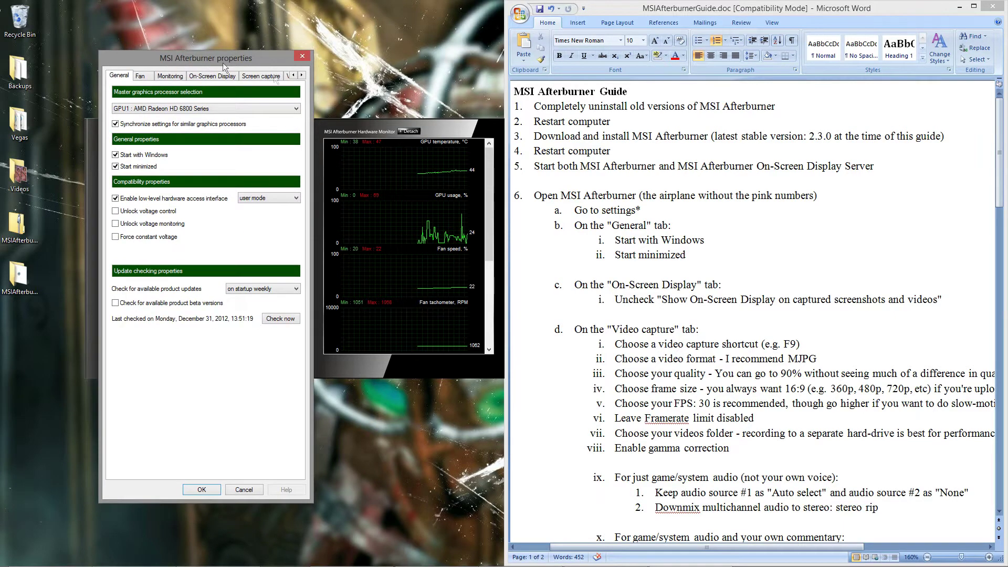
click(660, 184)
scroll(660, 184, down, 12)
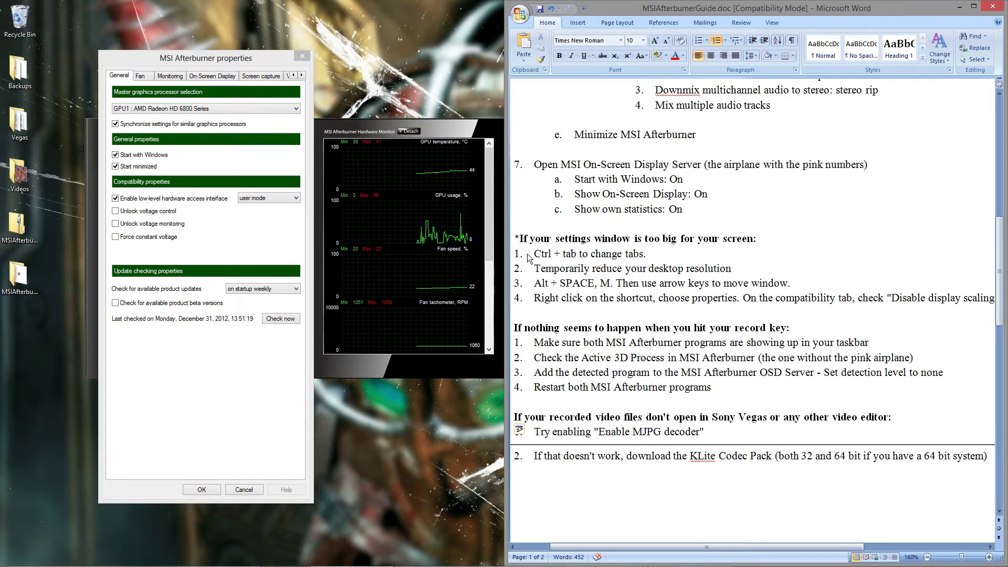
click(182, 415)
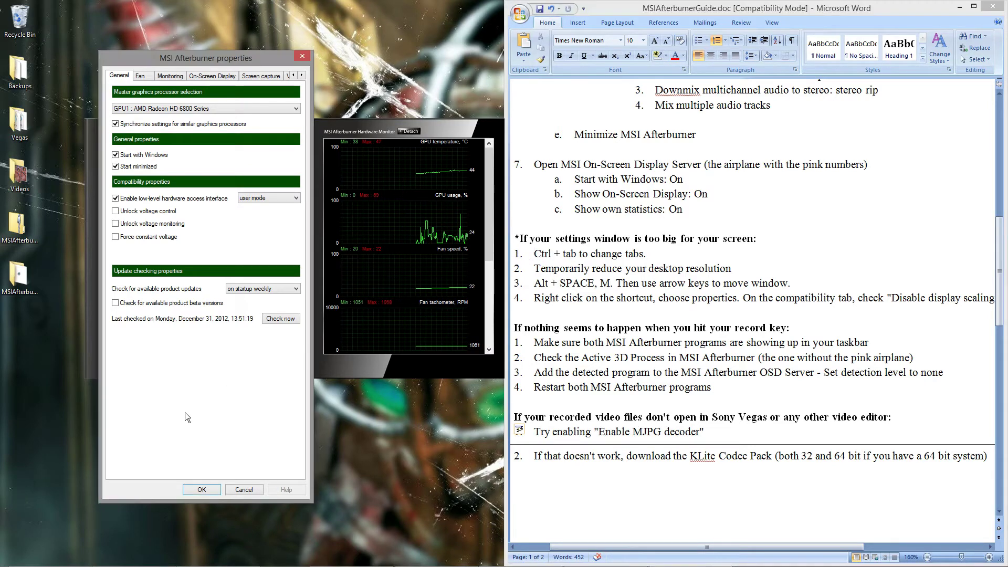
Cycle the settings pages back to General and shift the properties window slightly right.
key(ctrl+Tab)
key(ctrl+Tab)
key(ctrl+Tab)
key(ctrl+Tab)
key(ctrl+Tab)
key(ctrl+Tab)
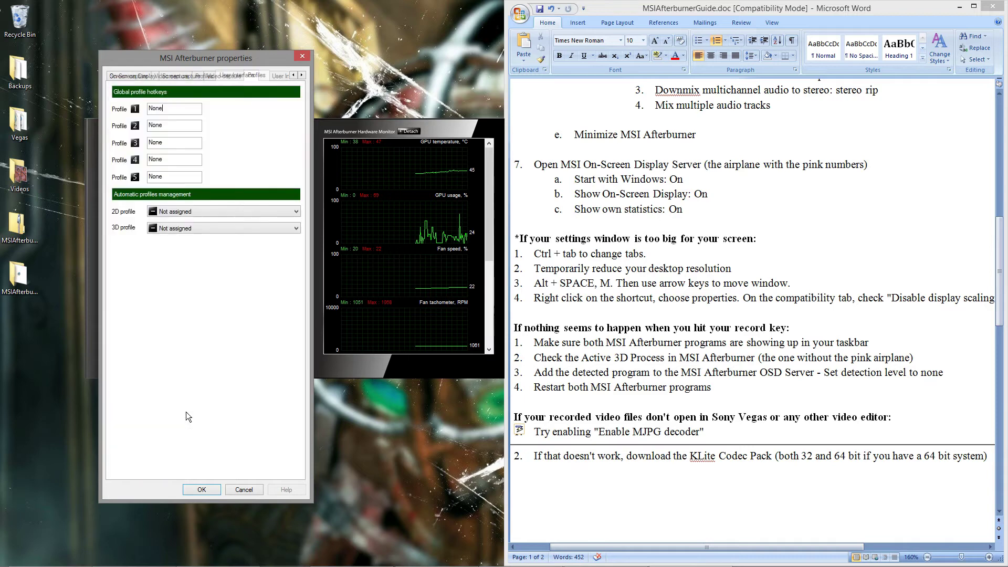
key(ctrl+Tab)
key(ctrl+Tab)
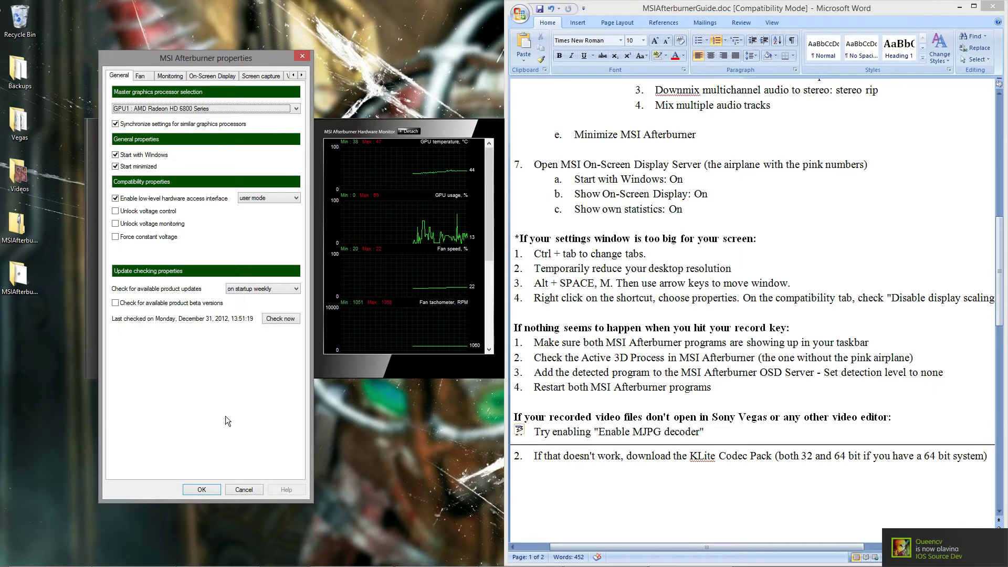
key(alt+space)
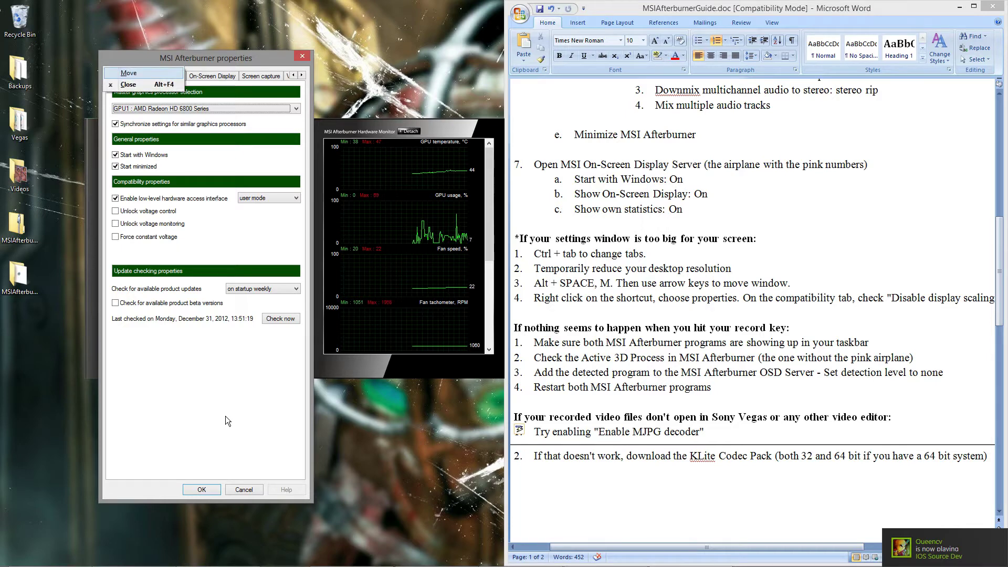
key(m)
key(Right)
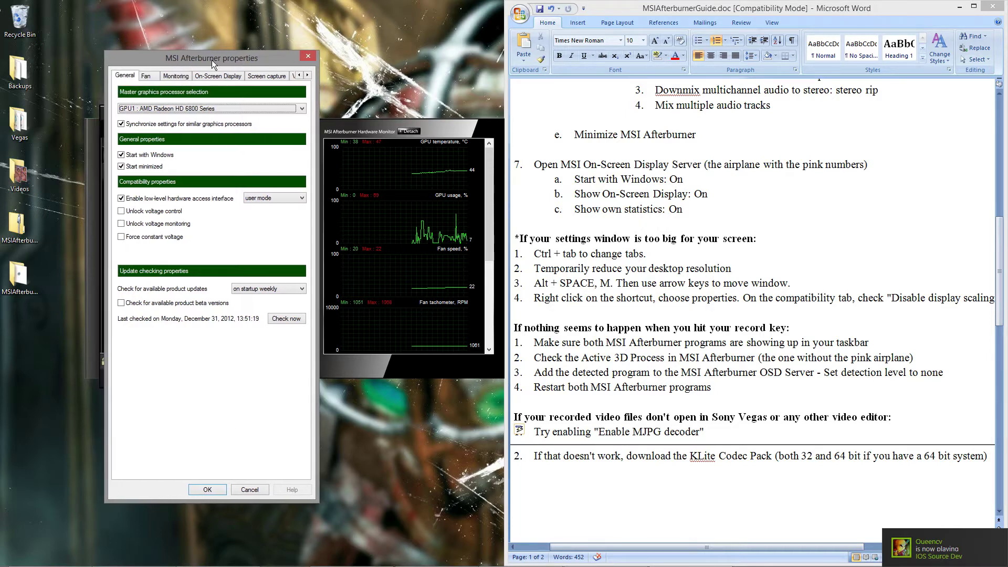
key(Down)
key(Down)
key(Down)
key(Down)
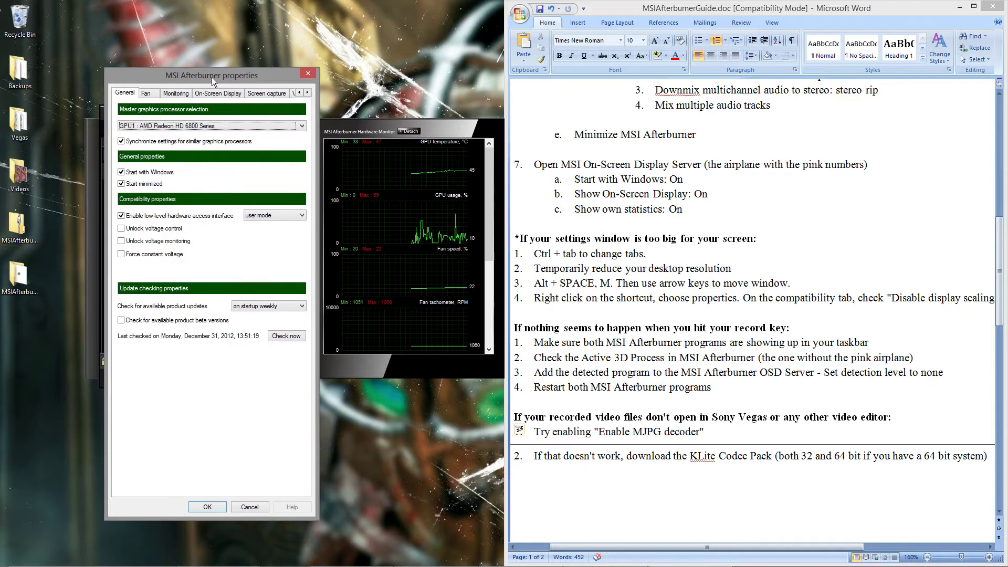
key(Down)
key(Right)
key(Up)
key(Left)
drag(212, 77, 245, 61)
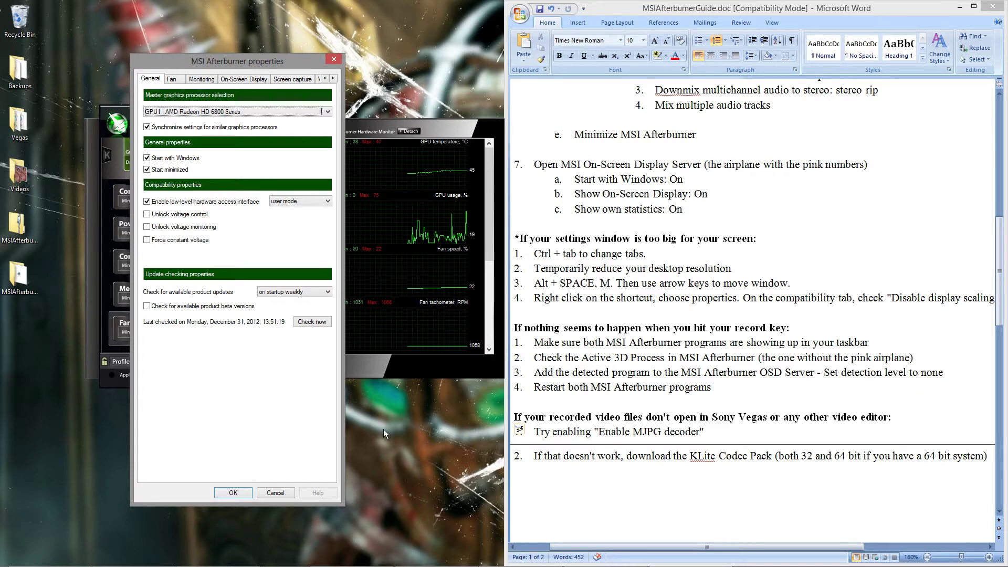
key(super)
text(msi)
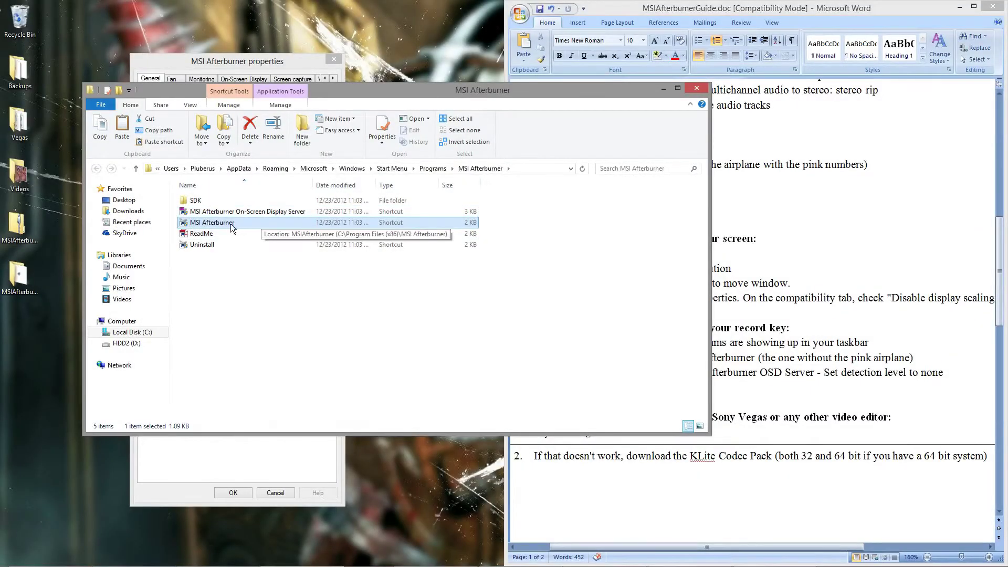
right_click(231, 223)
click(283, 418)
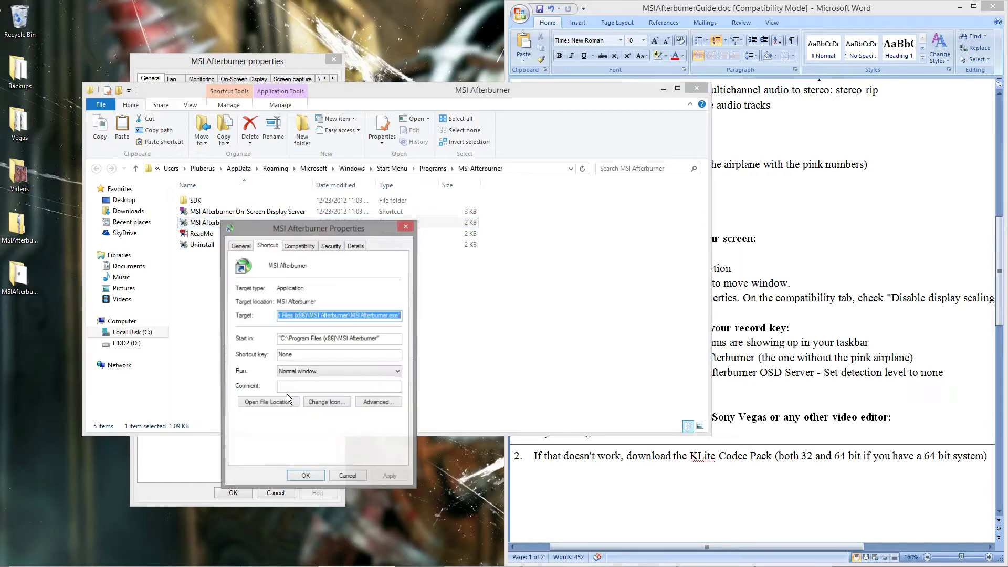
click(303, 245)
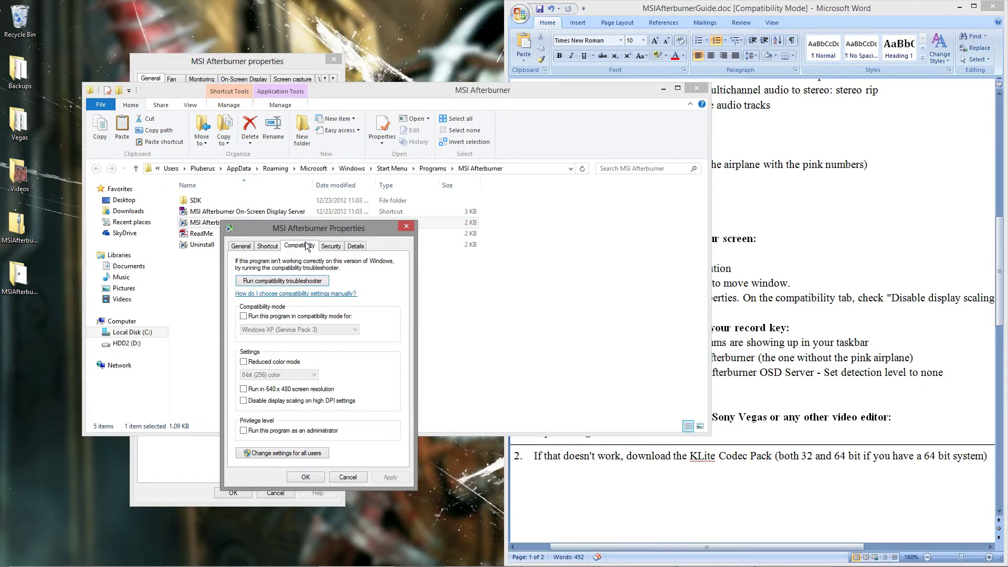
click(257, 404)
click(347, 477)
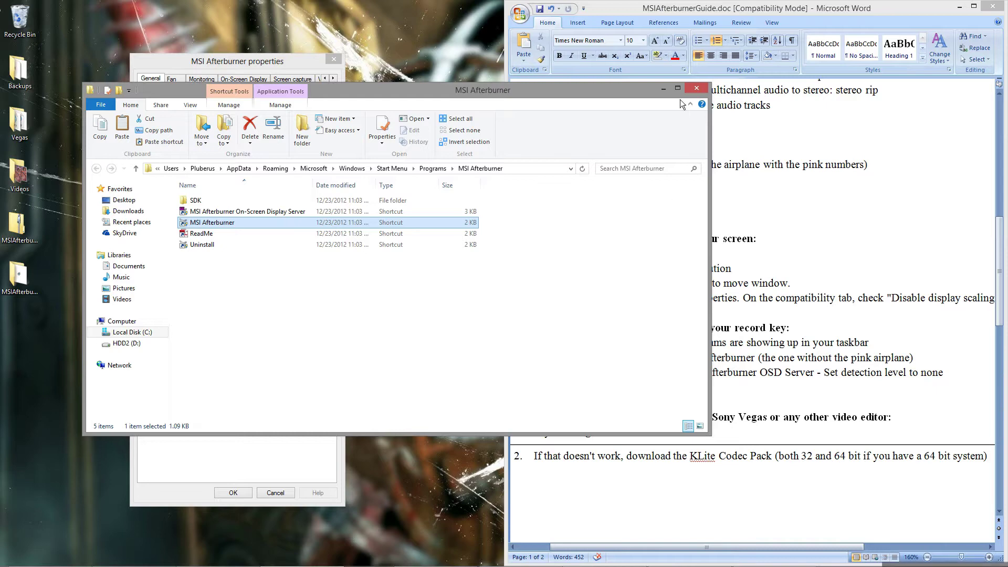
click(696, 89)
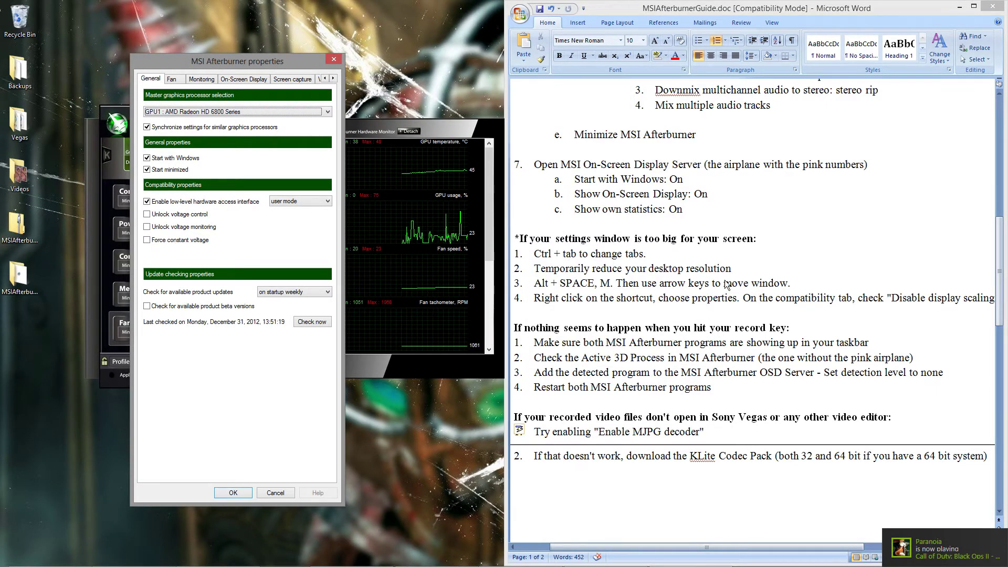
Browse the General, Fan and Monitoring pages, ending on the On-Screen Display settings.
click(734, 293)
scroll(724, 273, up, 10)
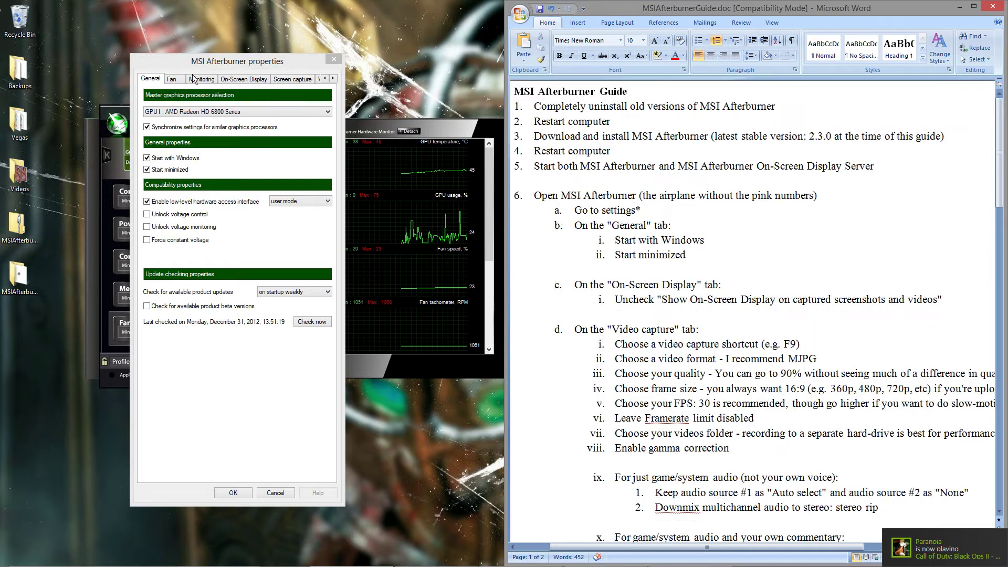
click(155, 81)
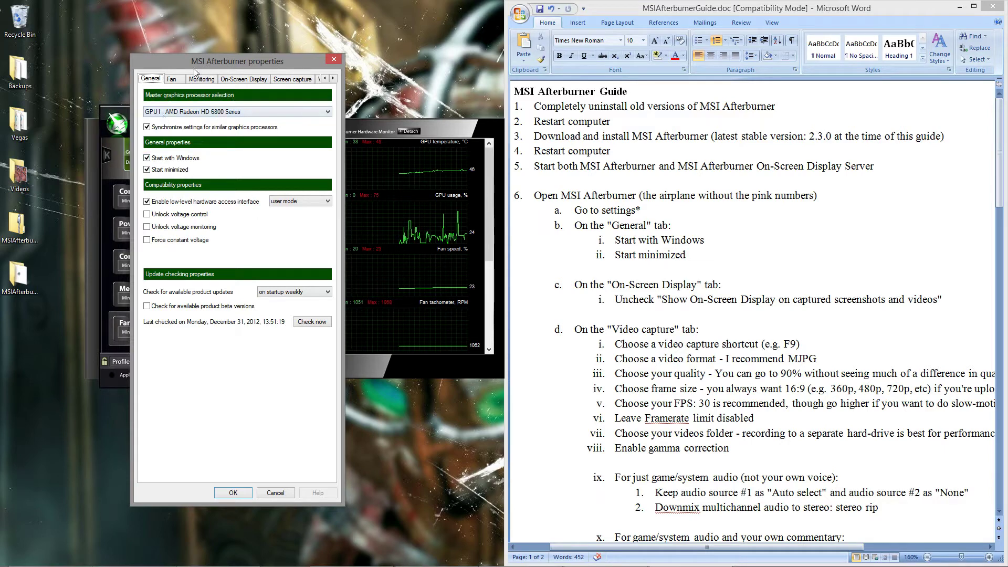
click(178, 79)
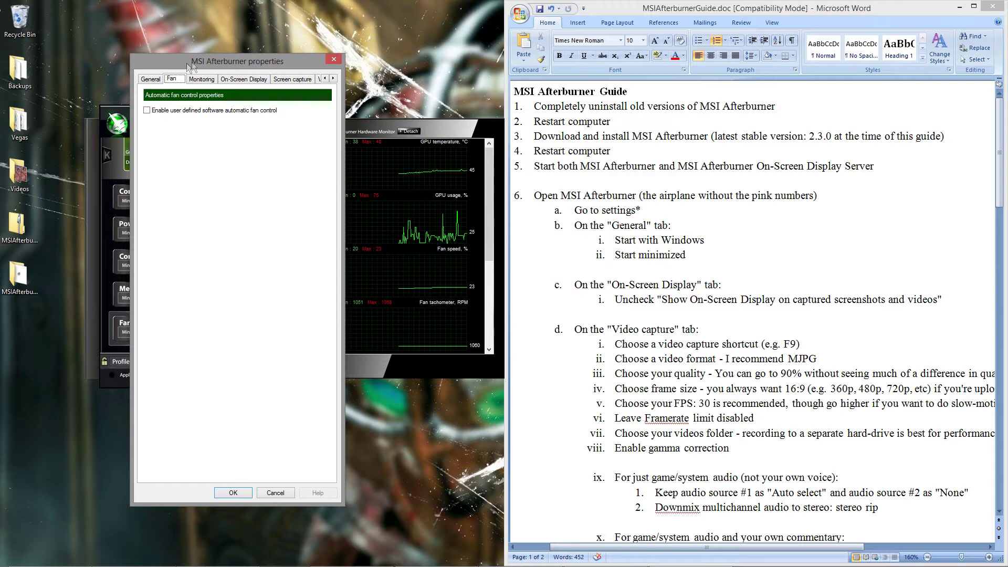
click(208, 80)
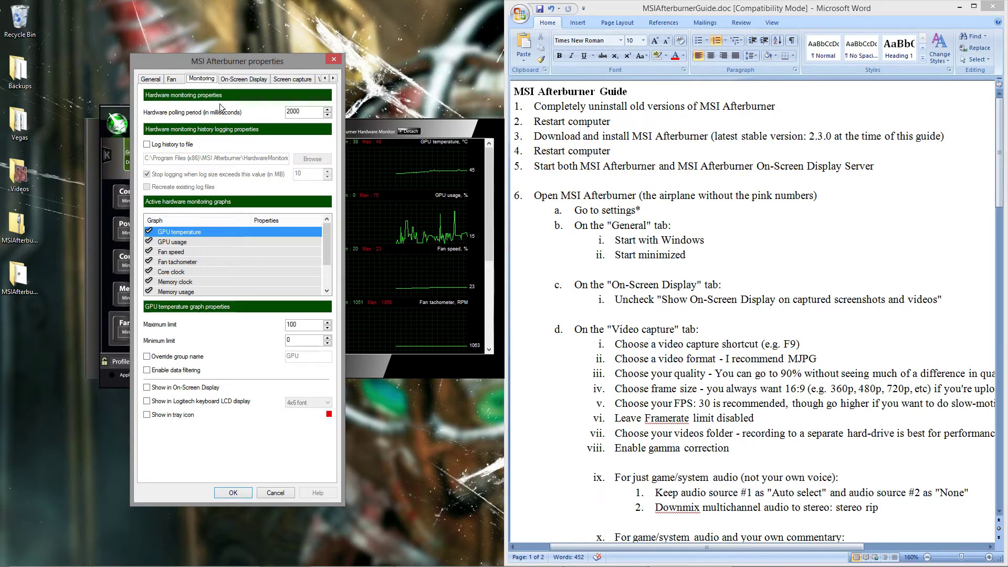
click(236, 83)
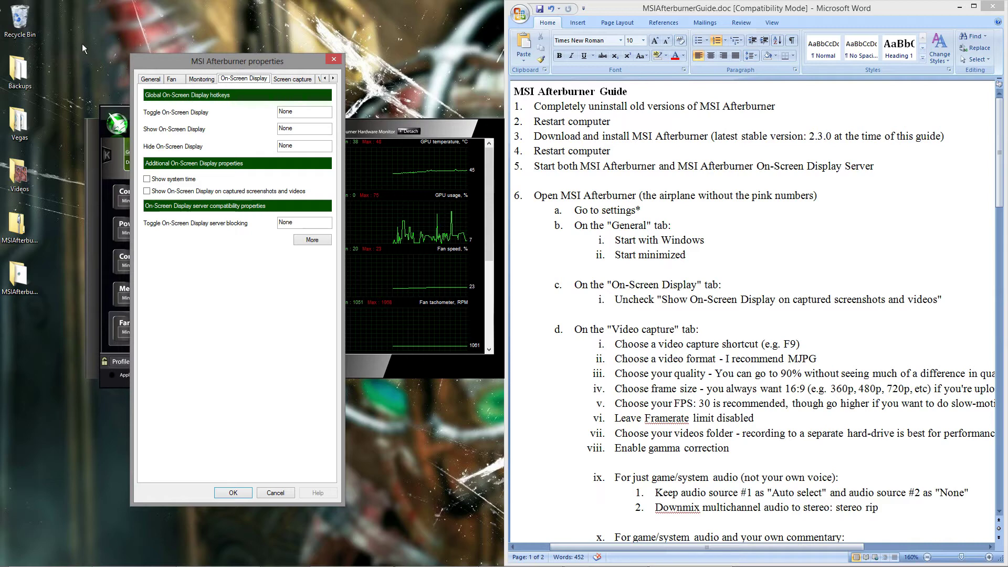
Check Screen capture, then view Video capture: F9 hotkey, MJPG, 16:9 1080p at 40 FPS.
click(289, 79)
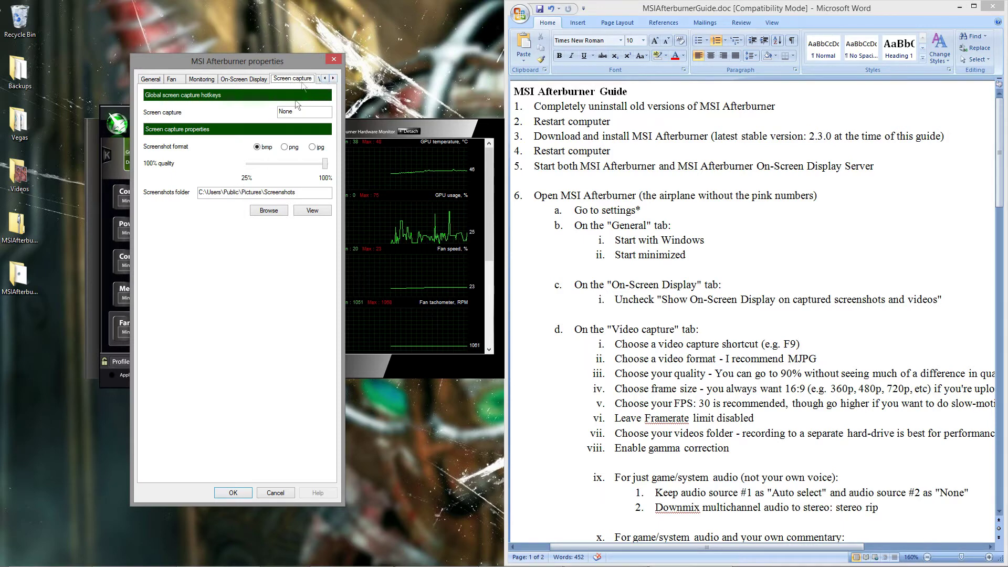
click(319, 79)
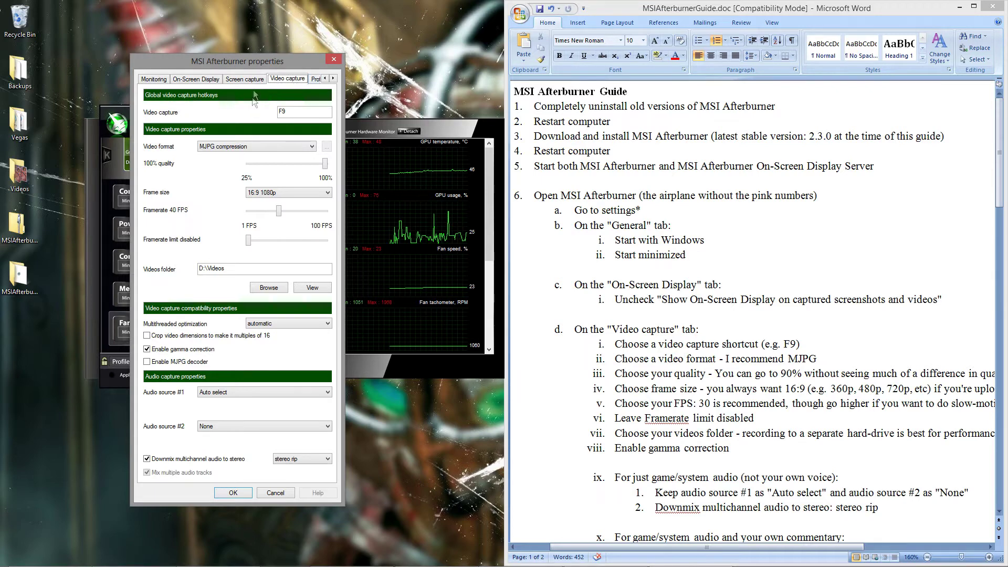
click(656, 255)
scroll(658, 231, down, 5)
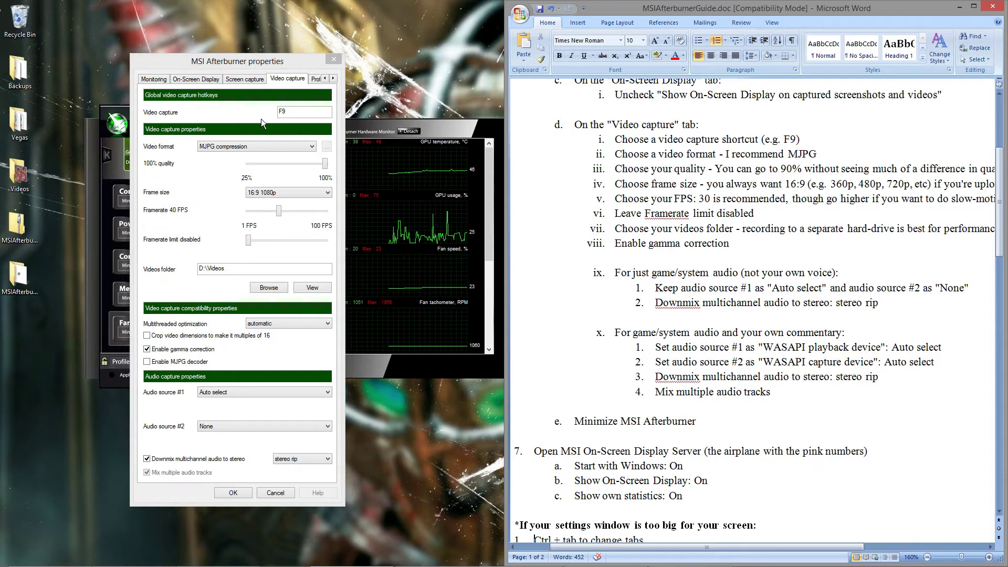
click(216, 113)
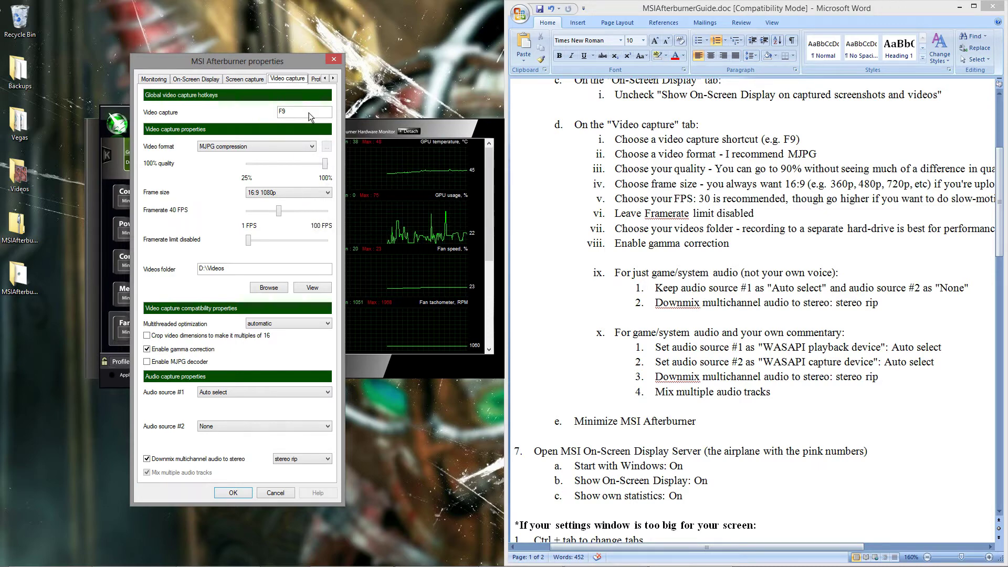
click(227, 144)
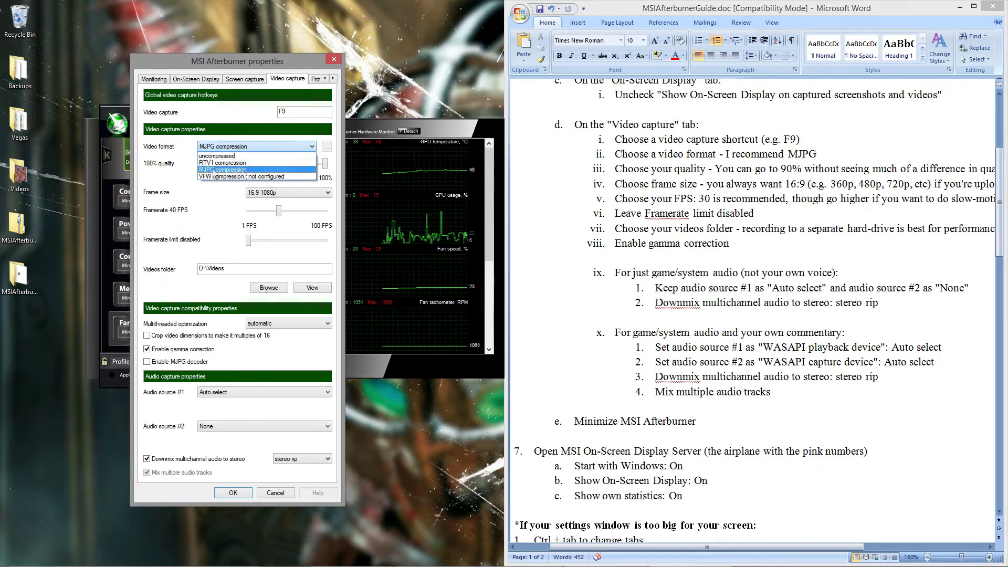
click(244, 169)
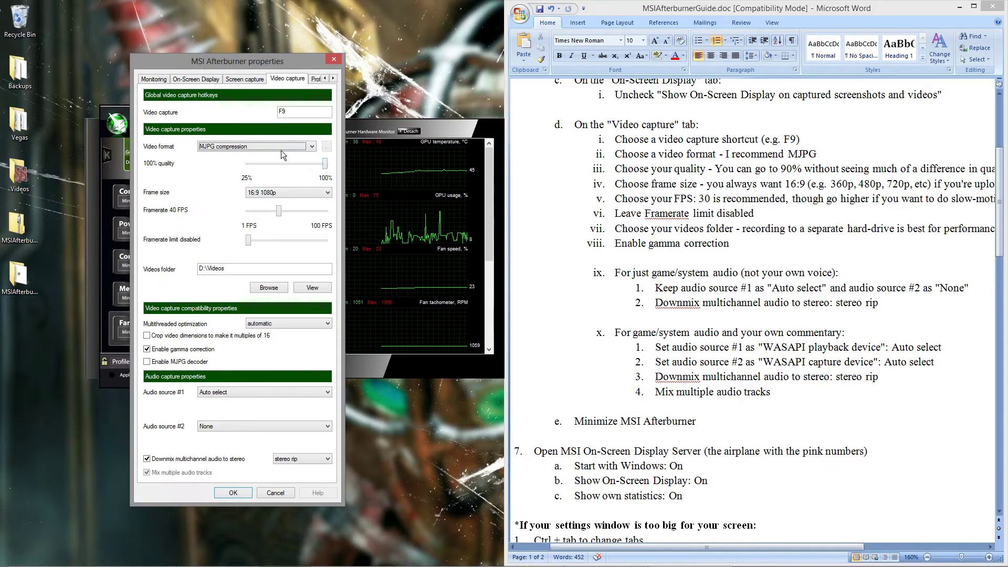
click(274, 147)
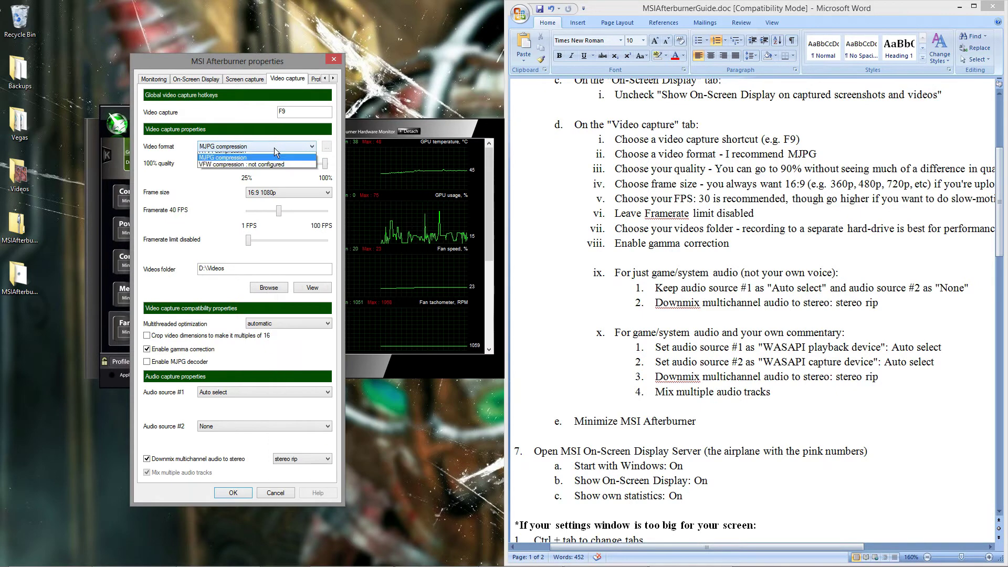
click(274, 147)
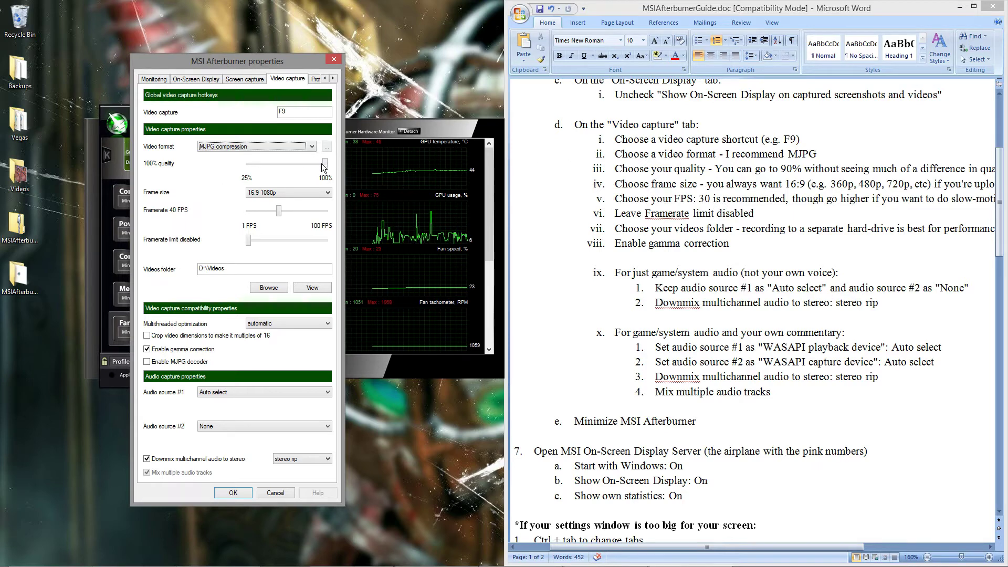
click(266, 190)
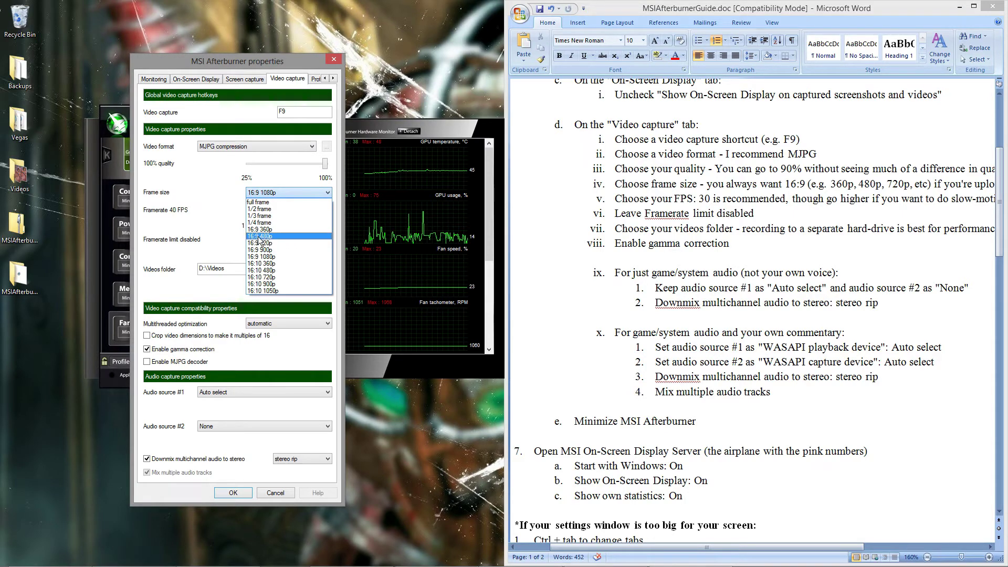
click(196, 190)
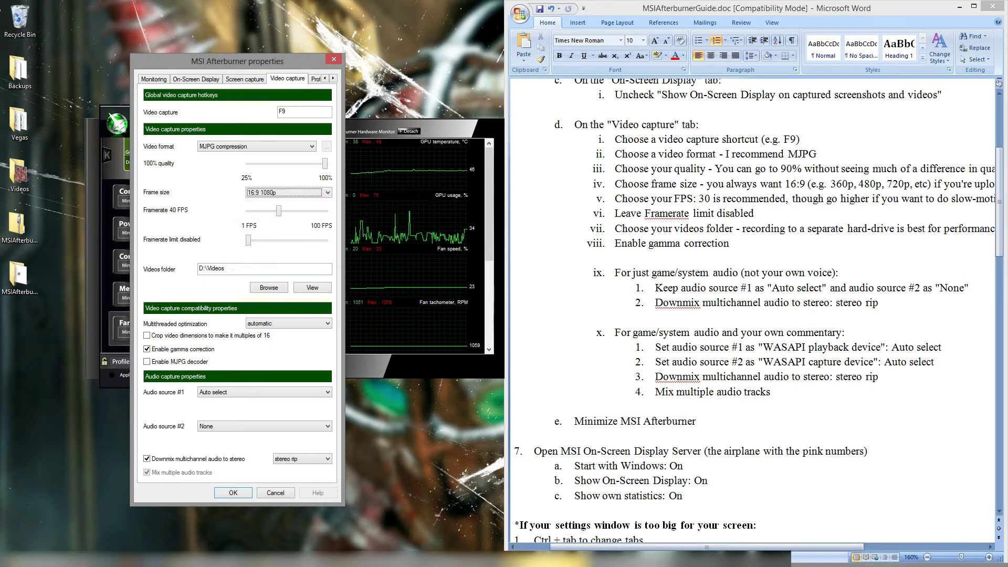
key(super+e)
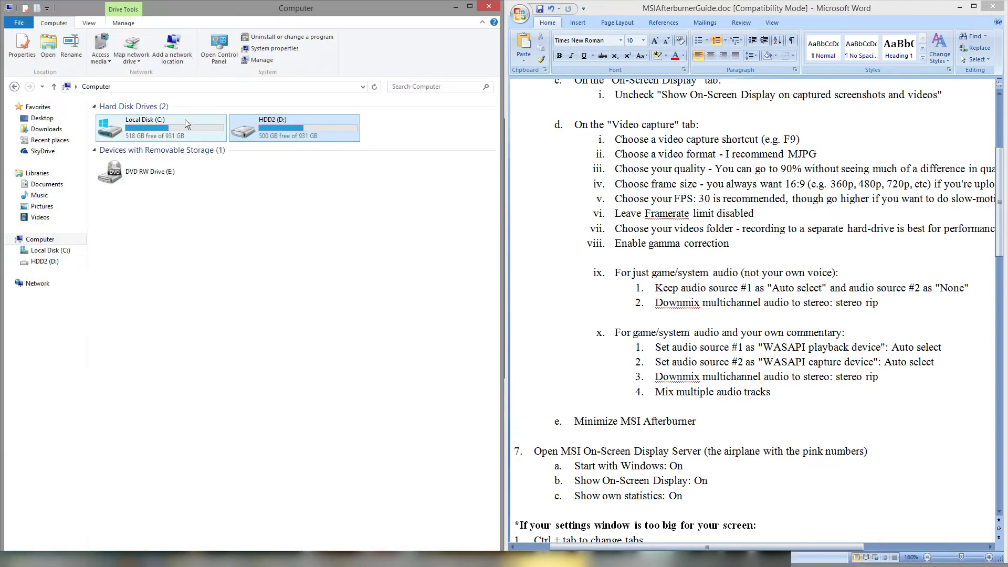
Browse the recordings in HDD2 (D:)\Videos, go back to Computer and minimize Explorer.
double_click(287, 132)
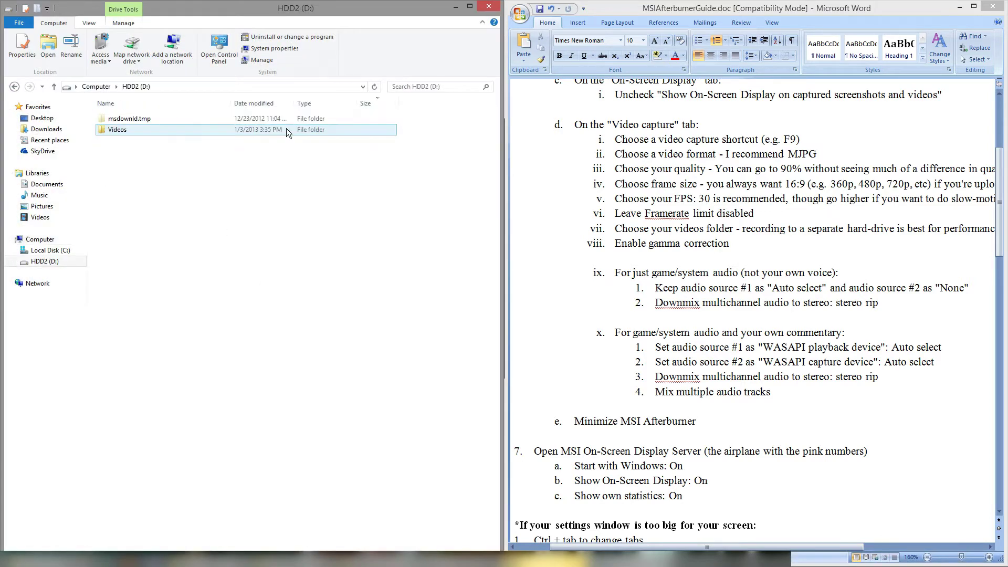
click(171, 134)
double_click(171, 133)
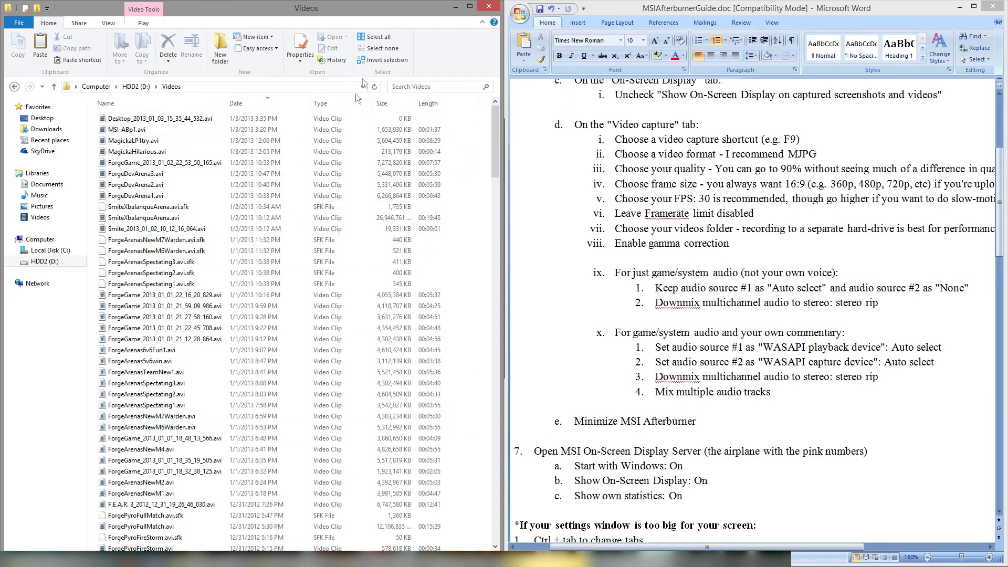
click(96, 87)
click(455, 7)
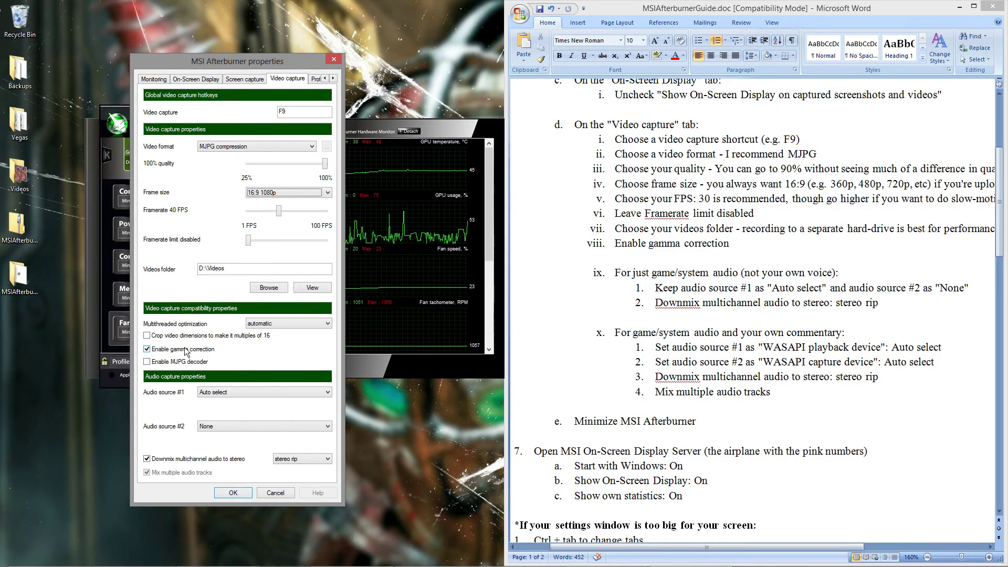
mouse_move(188, 353)
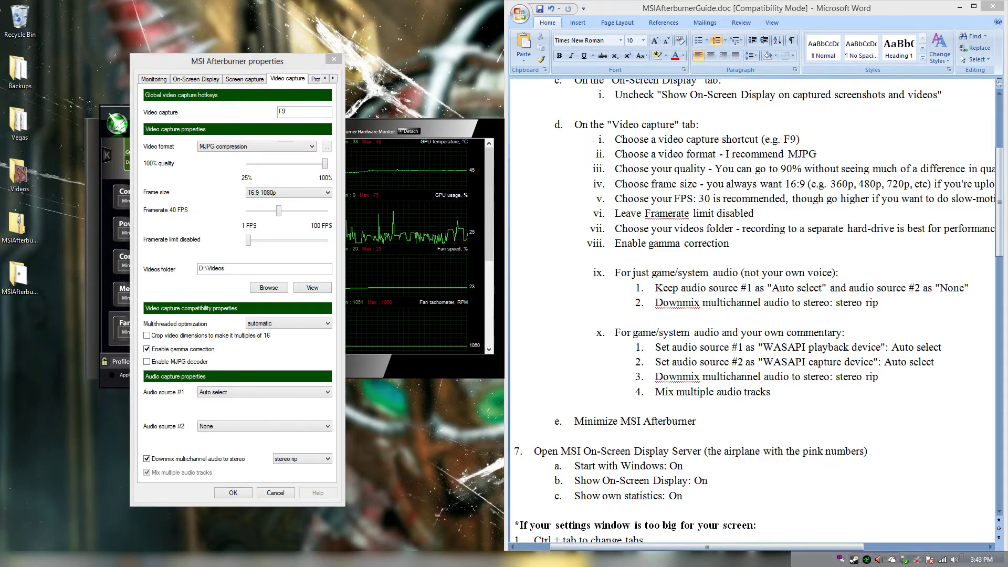
click(448, 559)
Look up 'klite codec pack', read the codecguide.com download page, then close Chrome.
key(ctrl+l)
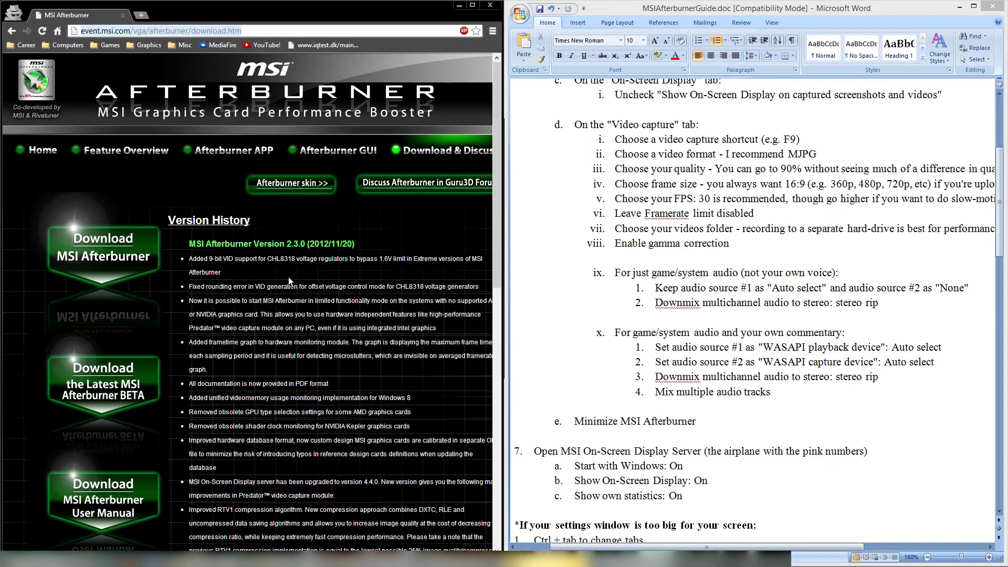
text(klite codec pa)
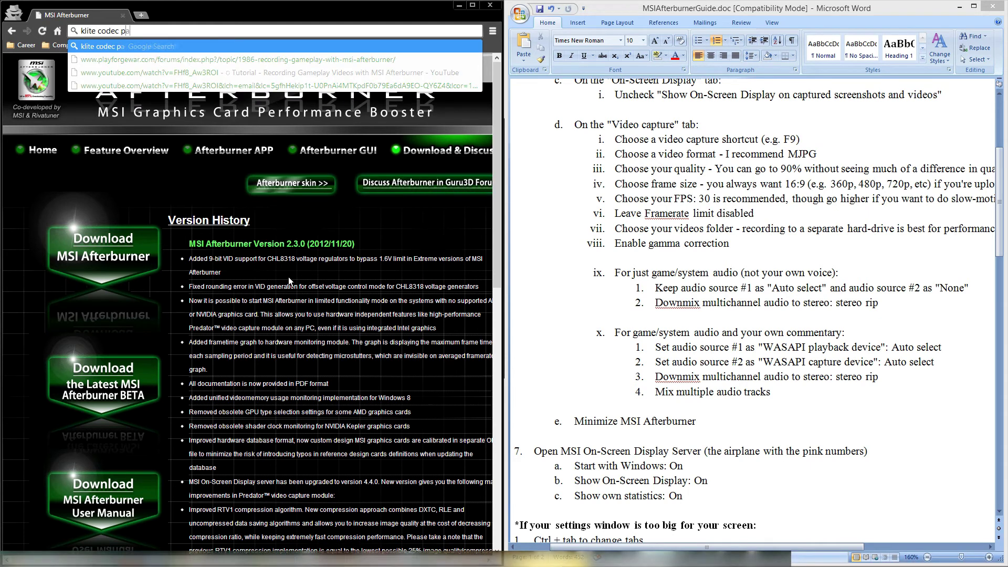
text(ck)
key(Return)
click(139, 157)
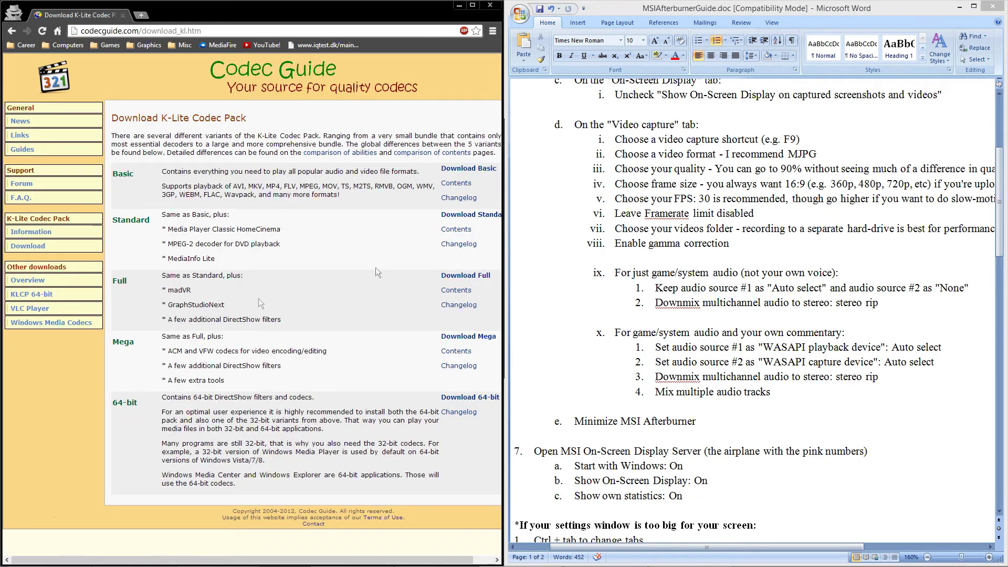
drag(294, 443, 389, 443)
click(257, 296)
drag(265, 173, 315, 189)
click(330, 144)
click(490, 6)
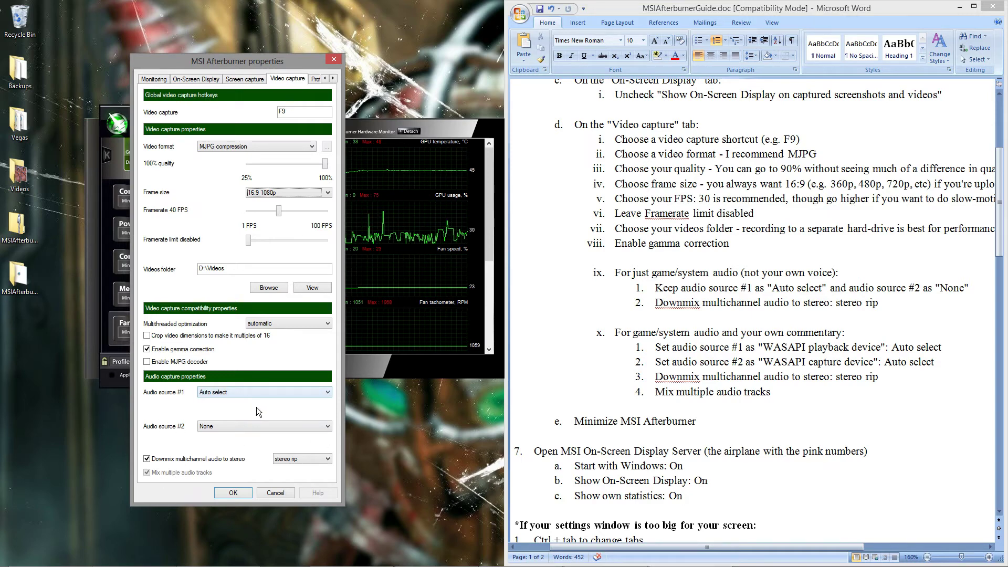
Set audio source #1 to WASAPI playback and #2 to WASAPI capture on Auto select, keeping stereo rip.
click(234, 395)
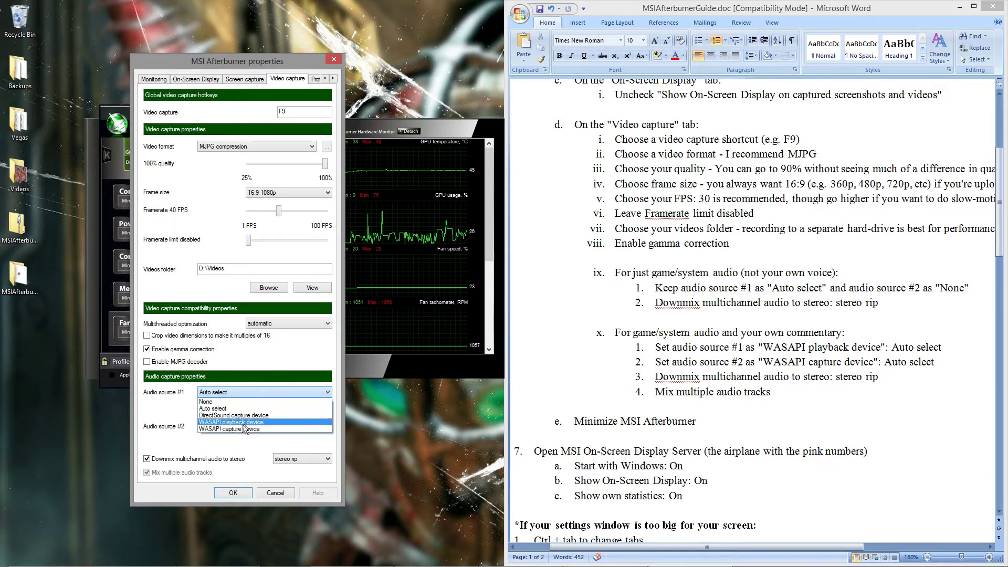
click(244, 421)
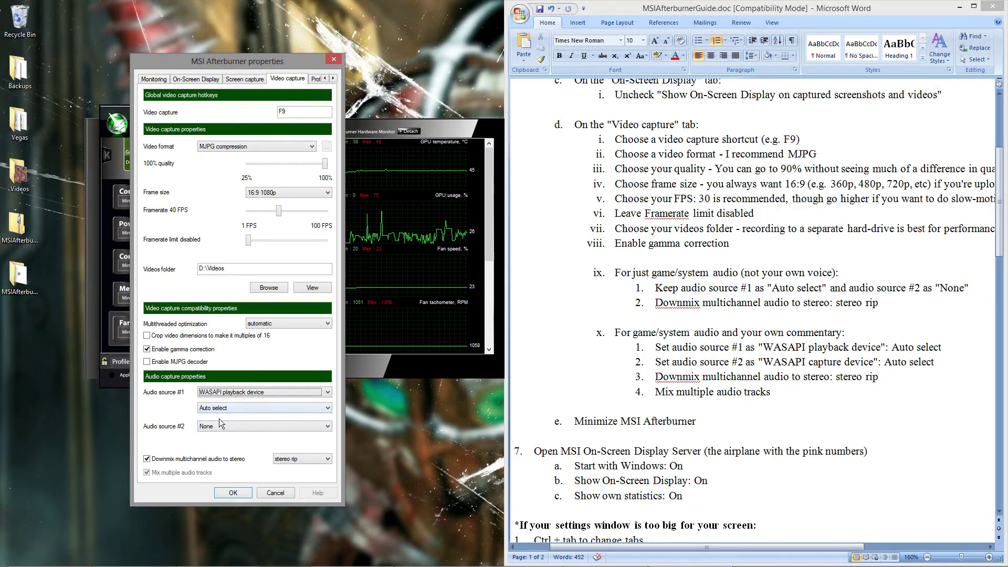
click(219, 425)
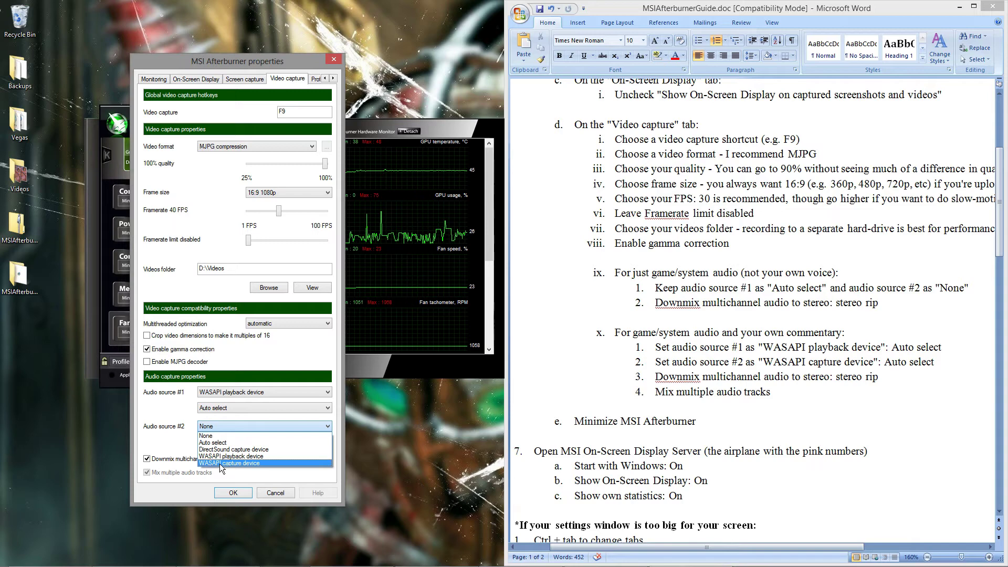
click(220, 463)
click(224, 444)
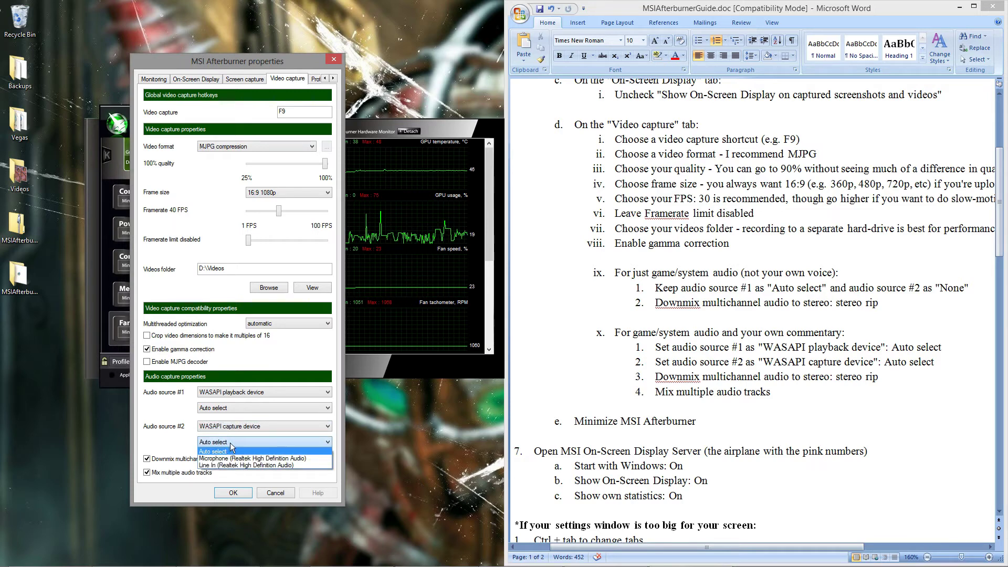
click(231, 444)
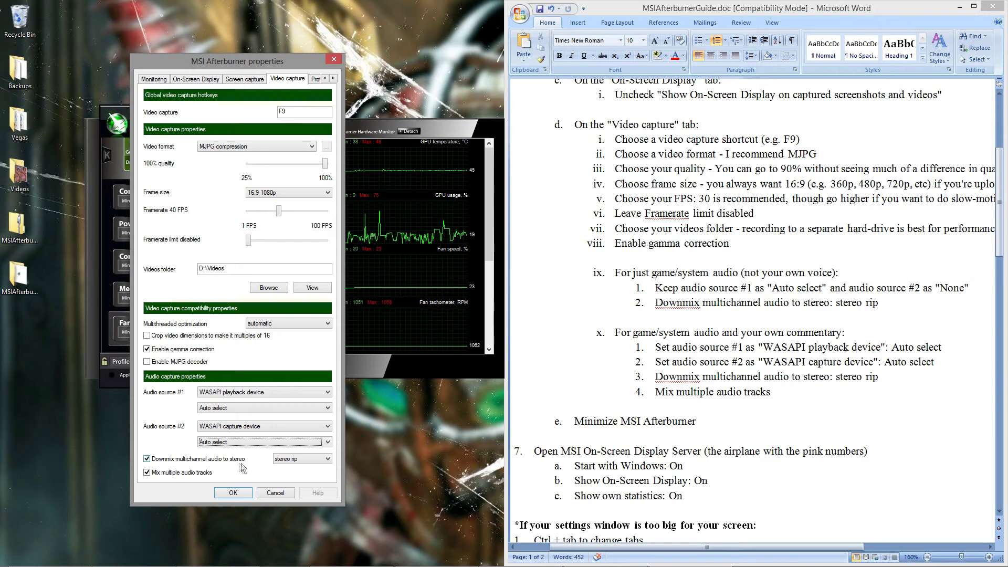
click(320, 459)
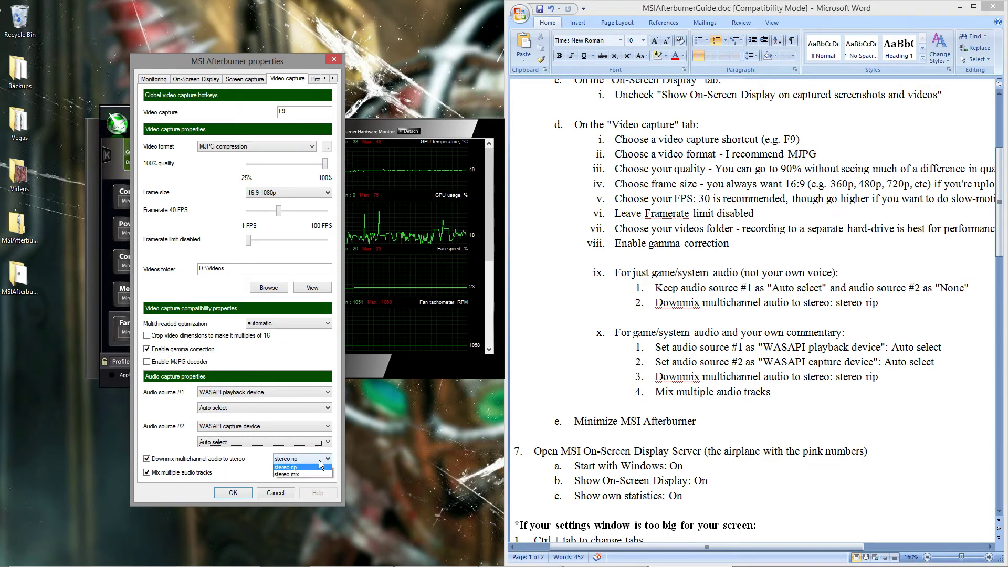
click(319, 459)
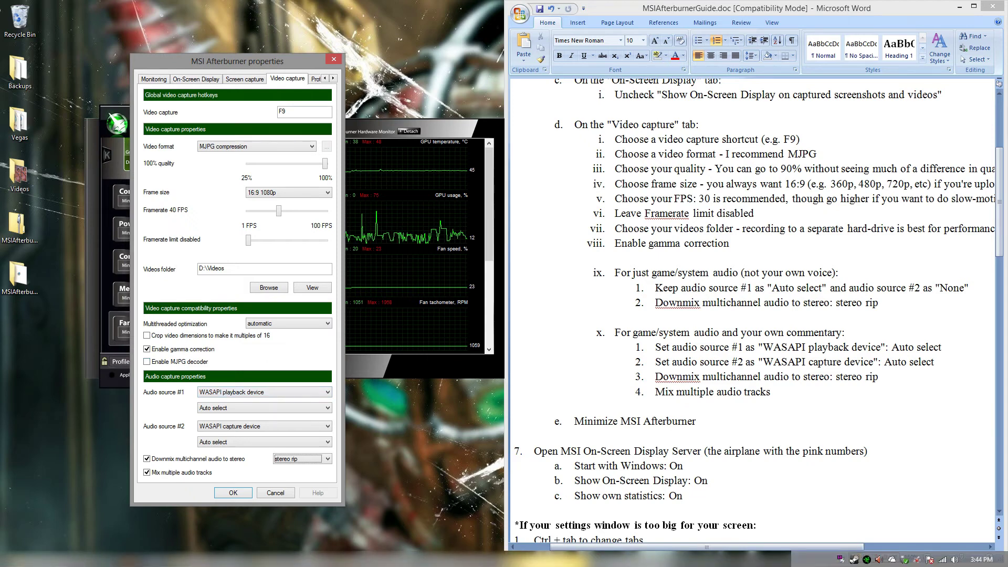
key(alt+Tab)
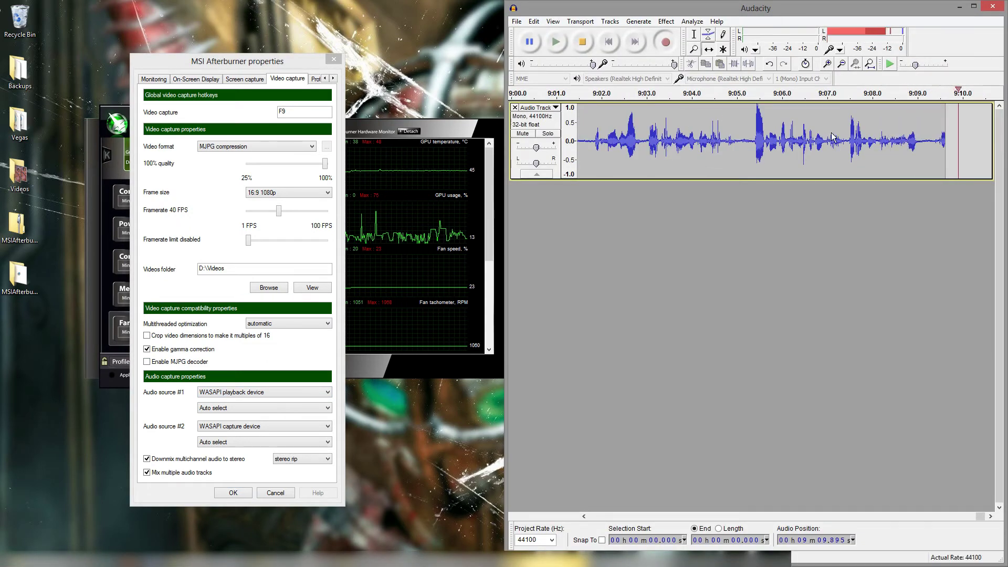
Set Audio source #1 to Auto select and Audio source #2 to None, then confirm with OK.
click(956, 8)
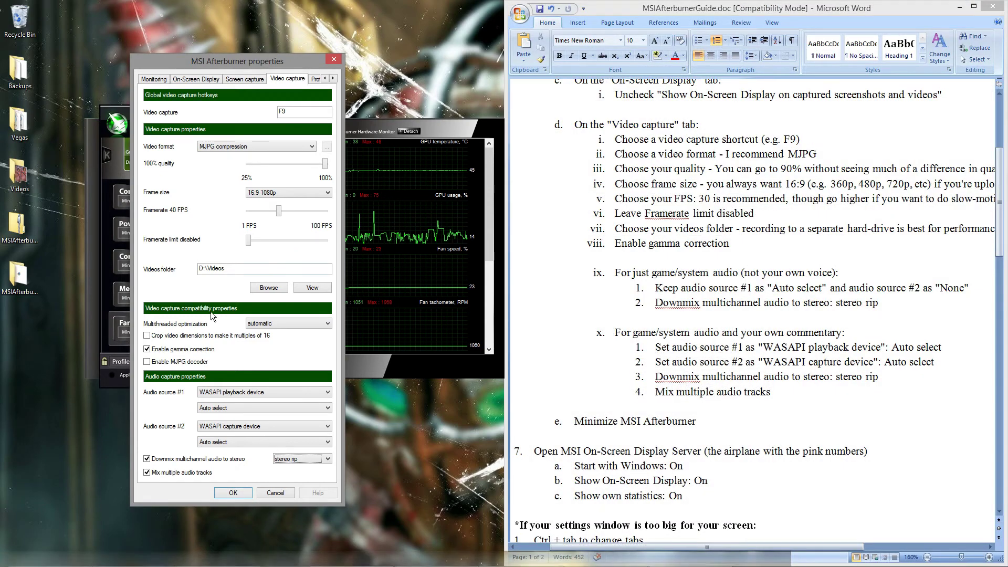
click(246, 392)
click(225, 409)
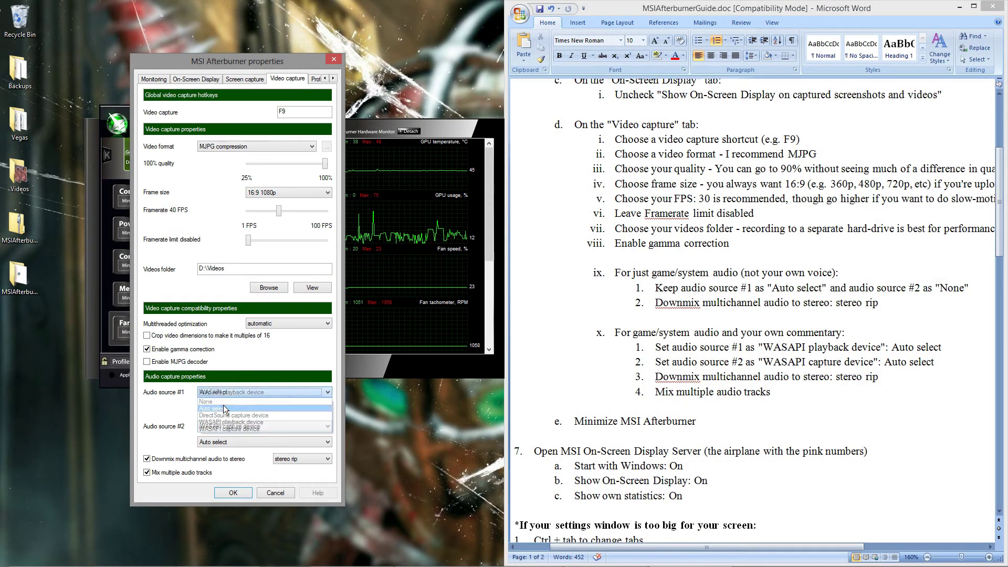
click(236, 426)
click(231, 436)
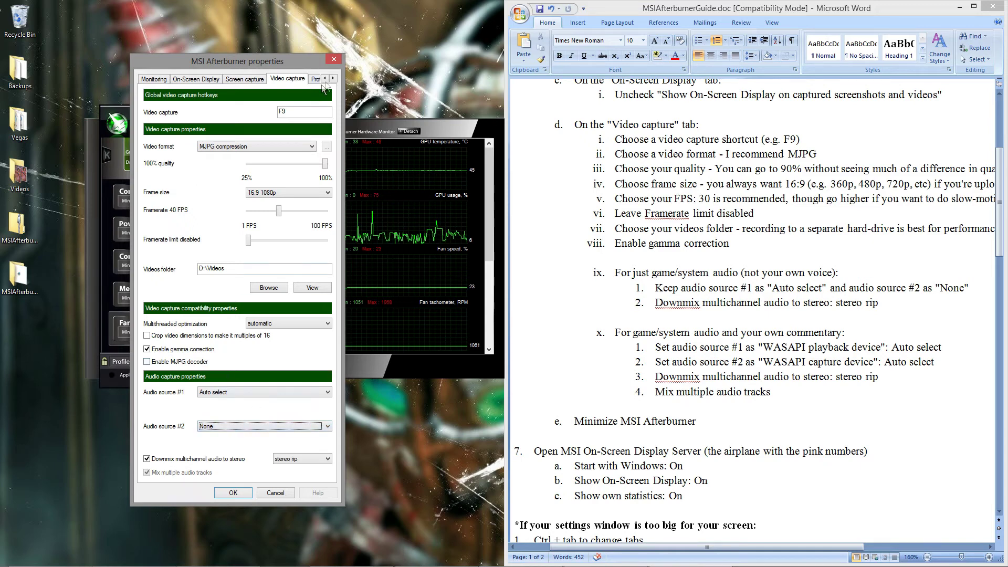
click(275, 493)
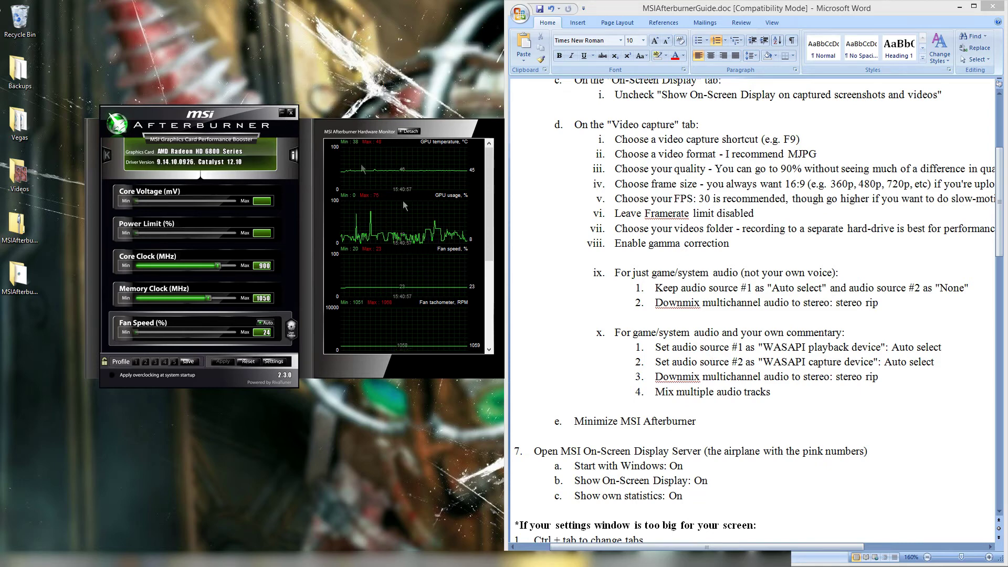
Open RivaTuner Statistics Server from the tray, move it beside the guide, and check Show own statistics.
mouse_move(916, 555)
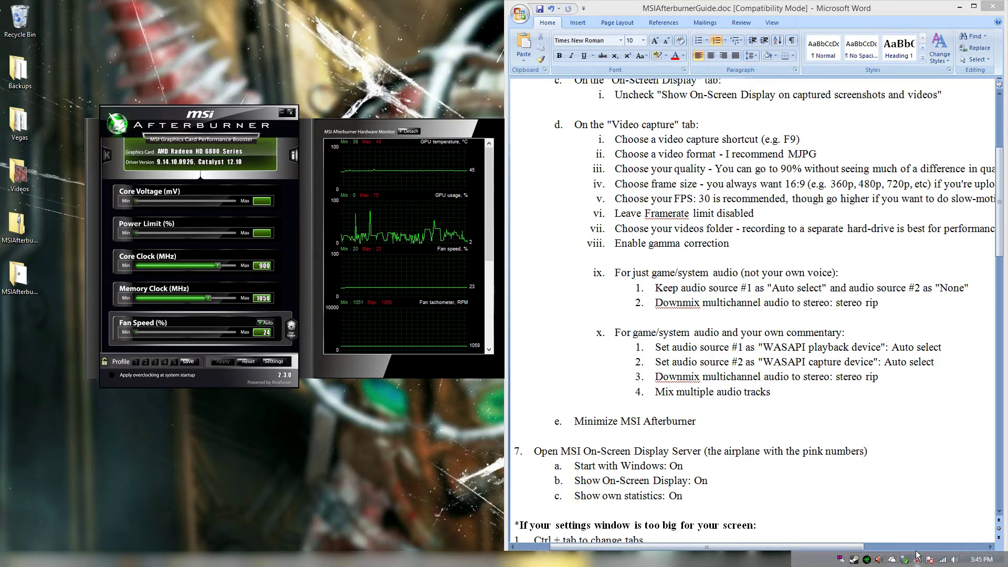
click(849, 562)
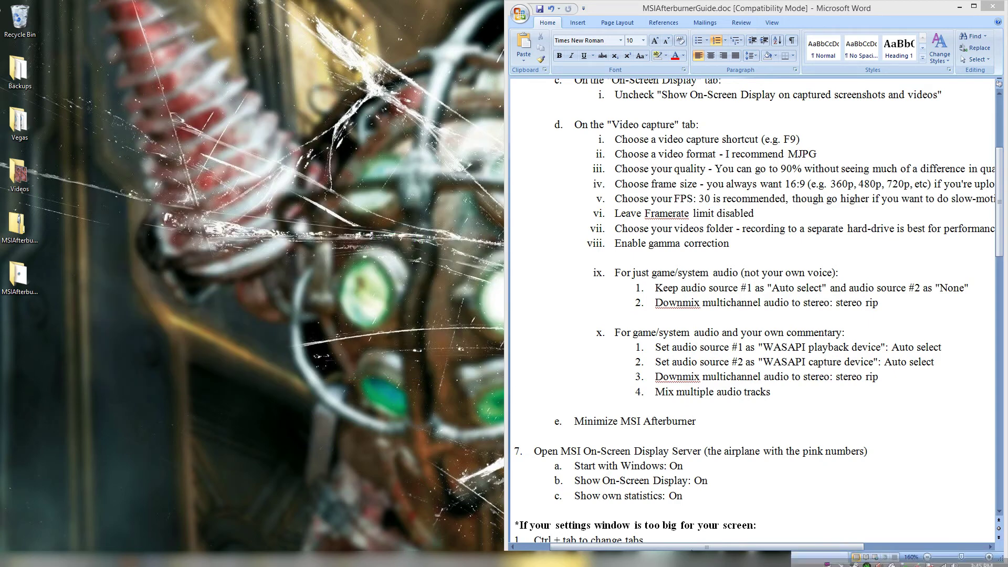
mouse_move(793, 561)
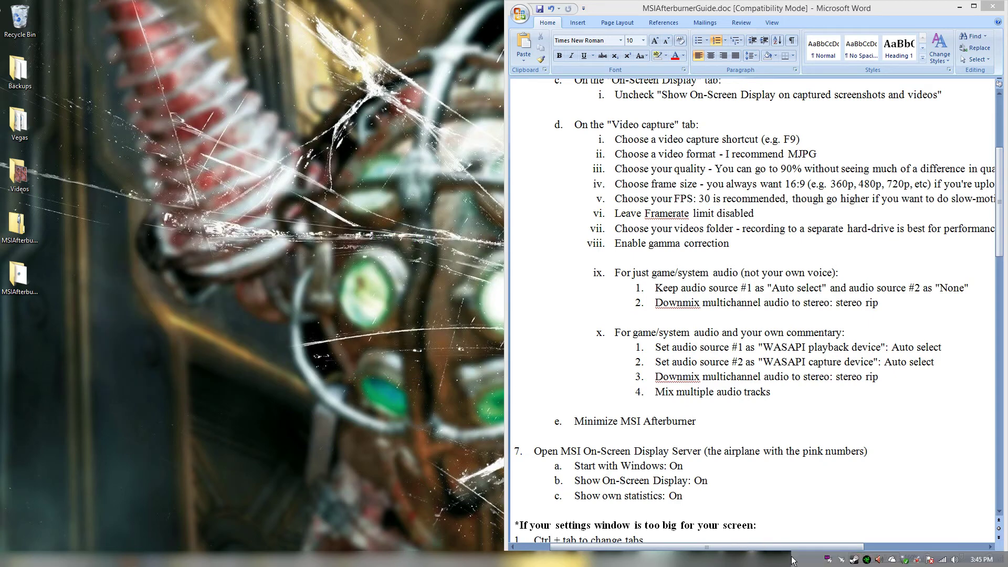
click(828, 561)
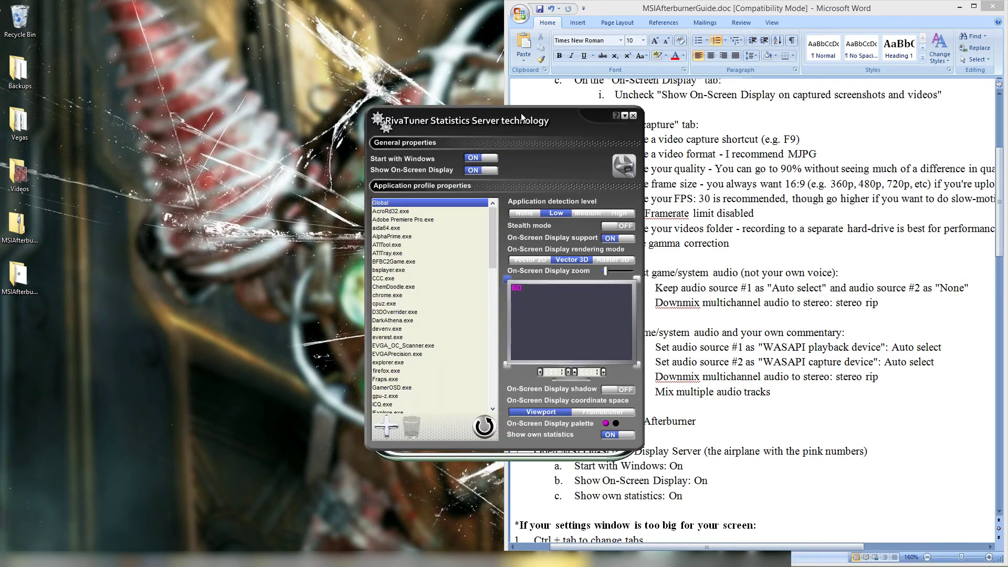
drag(521, 112, 333, 98)
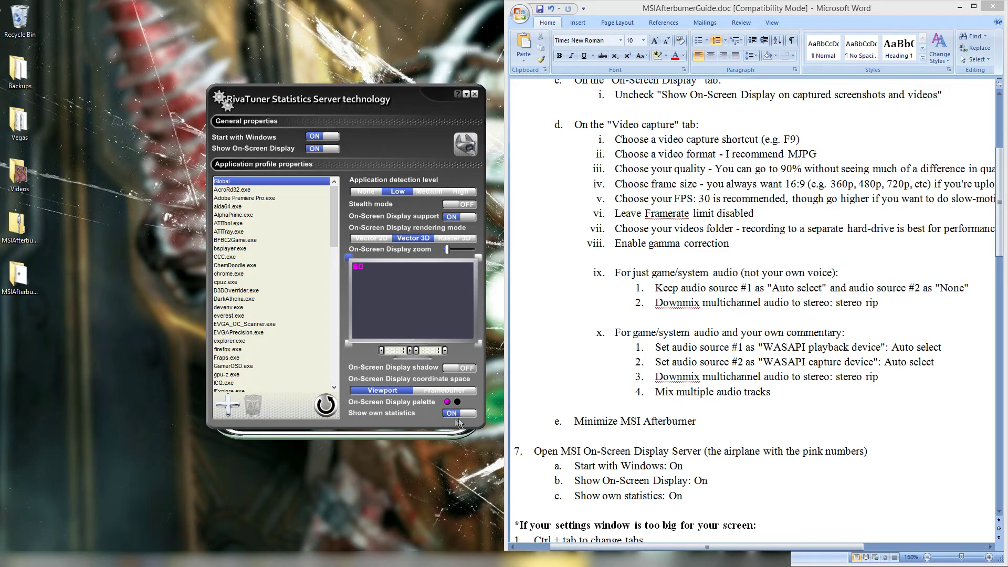
mouse_move(459, 414)
scroll(582, 211, down, 4)
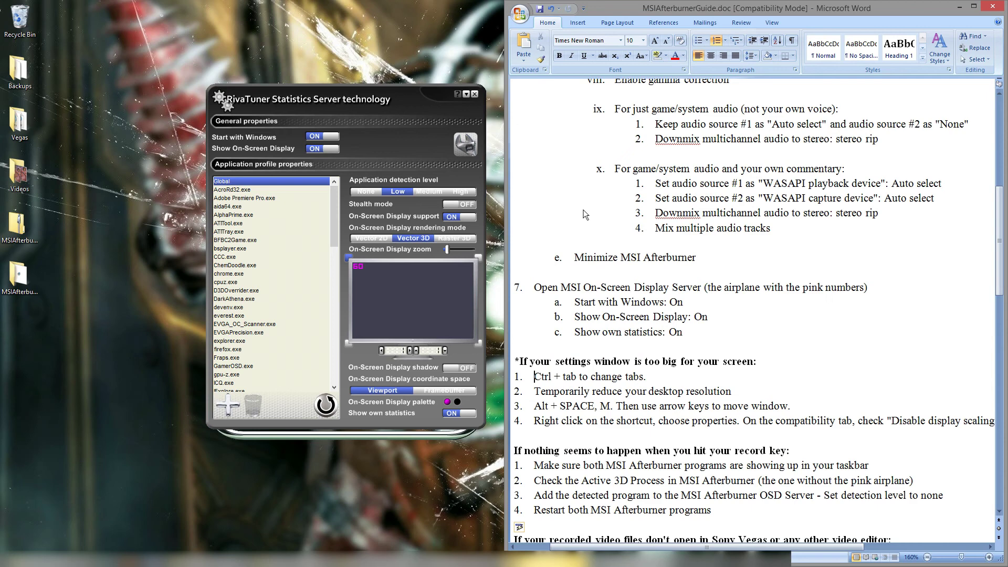
Hide RivaTuner Statistics Server and restore the MSI Afterburner main window.
scroll(546, 181, down, 6)
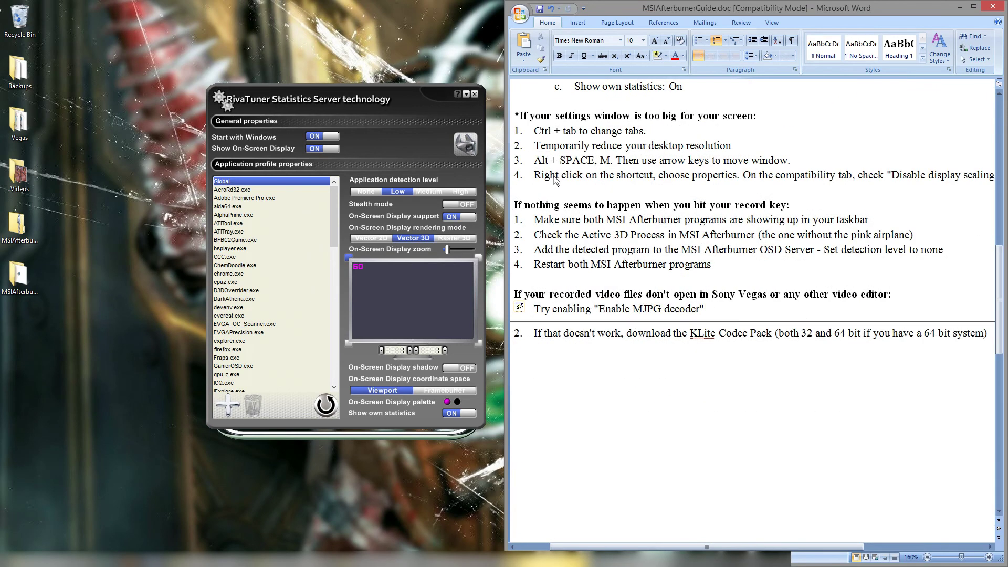
click(465, 93)
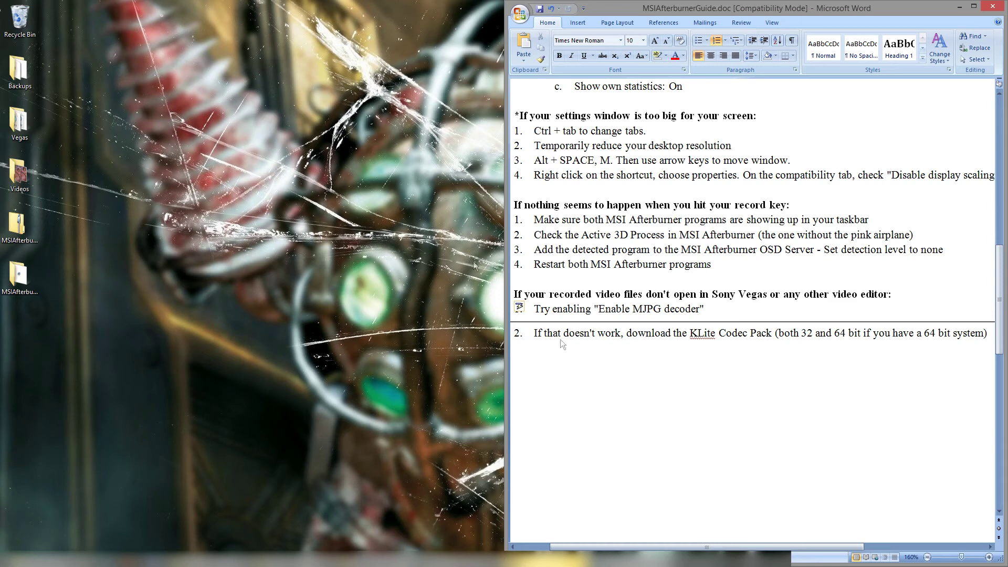
click(843, 561)
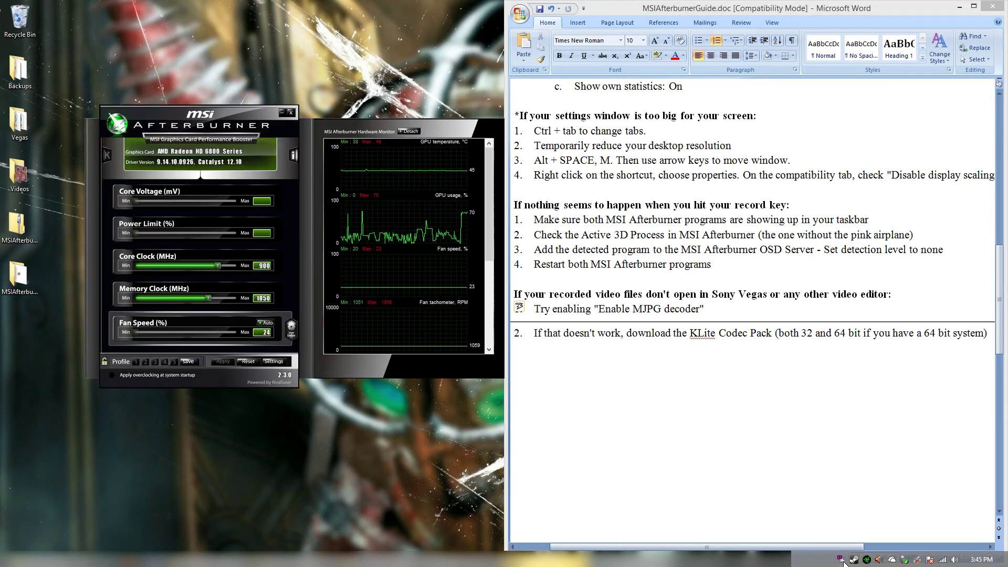
View the graphics card Information, highlight the 'not detected' Active 3D process status, then close it.
click(292, 154)
drag(249, 230, 287, 230)
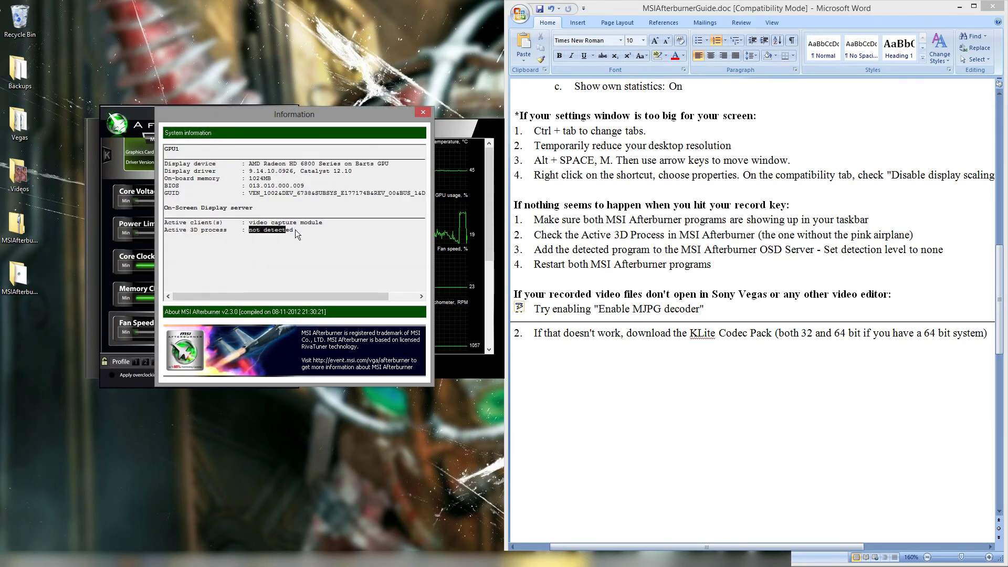
click(250, 232)
drag(250, 232, 288, 232)
double_click(251, 231)
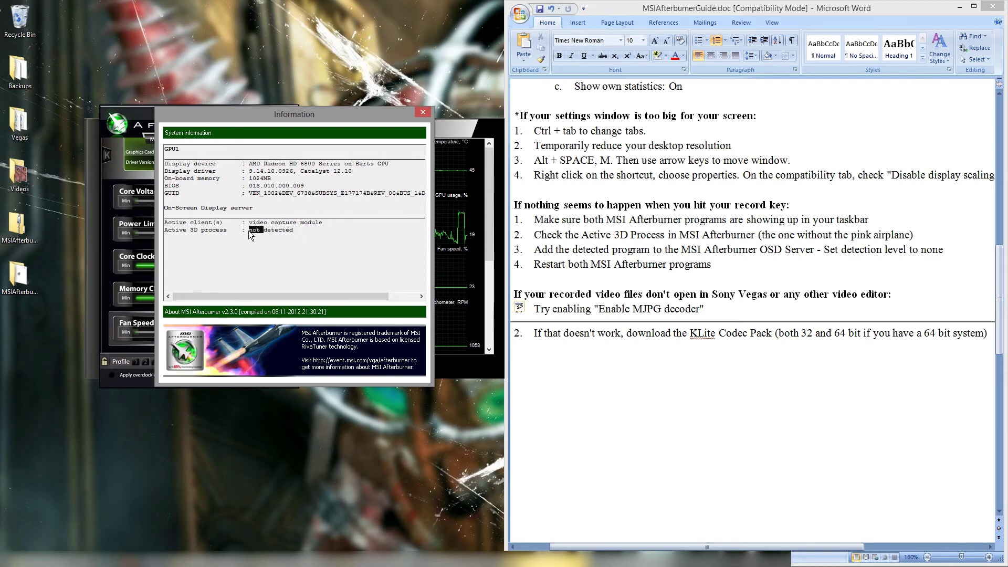
drag(249, 232, 307, 237)
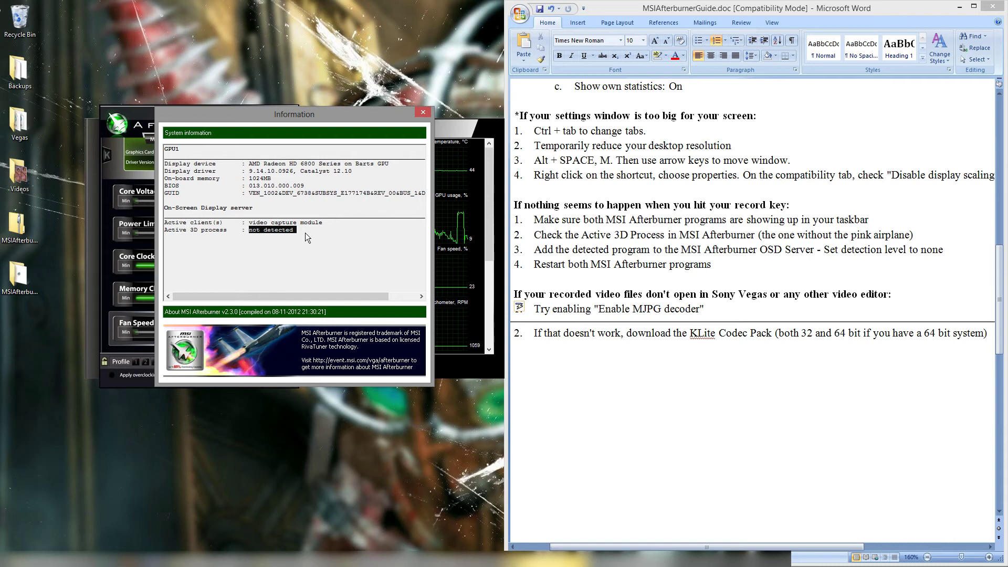
click(423, 112)
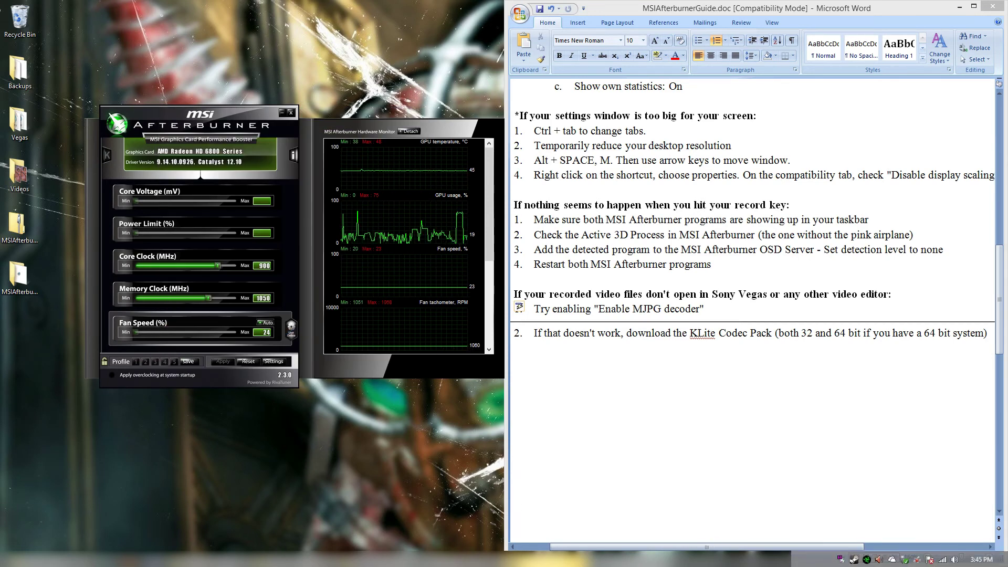
Add RzSynapse.exe as a RivaTuner application profile, then close RivaTuner and minimize Afterburner.
click(840, 559)
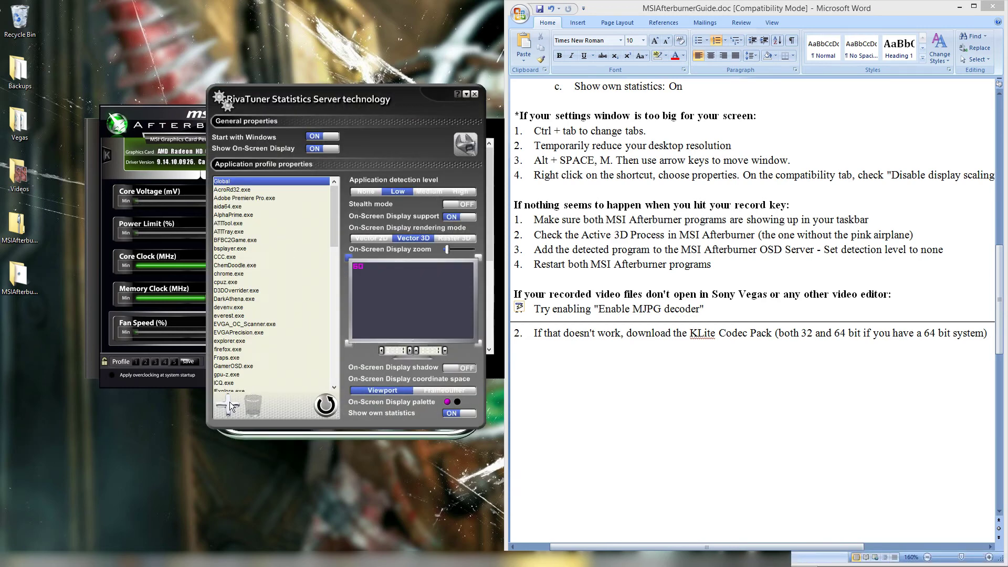
click(229, 401)
drag(449, 246, 449, 268)
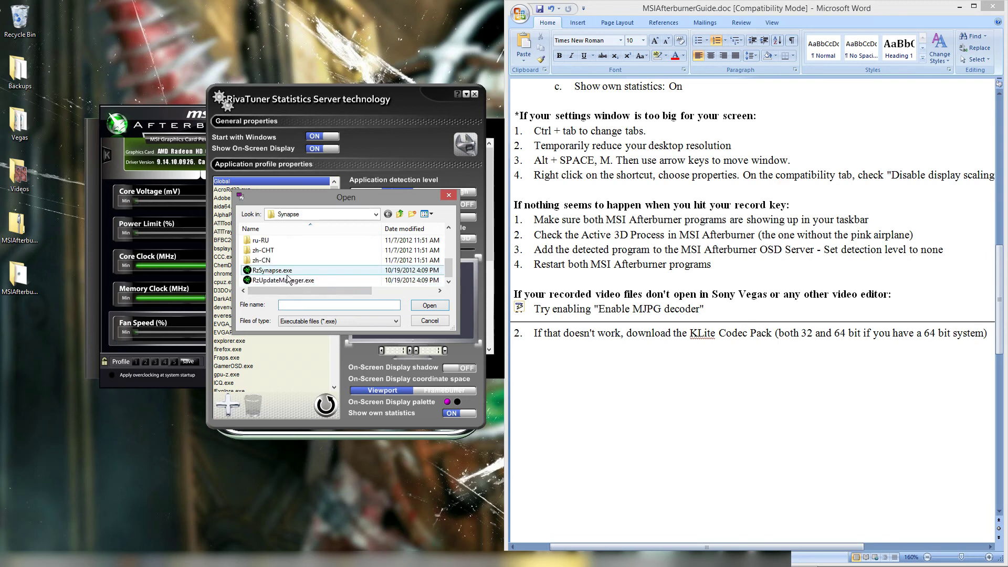
double_click(326, 271)
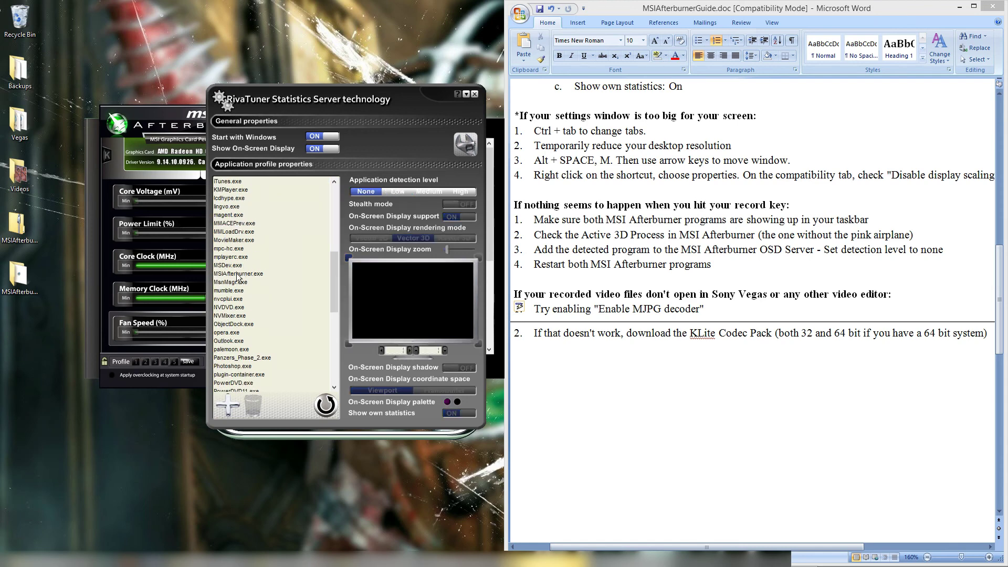
click(234, 291)
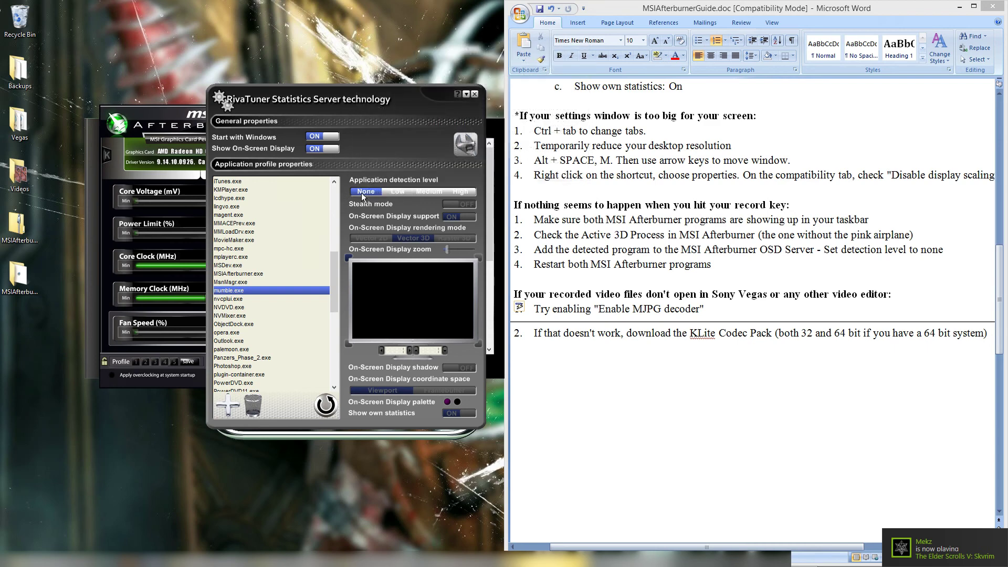
click(465, 95)
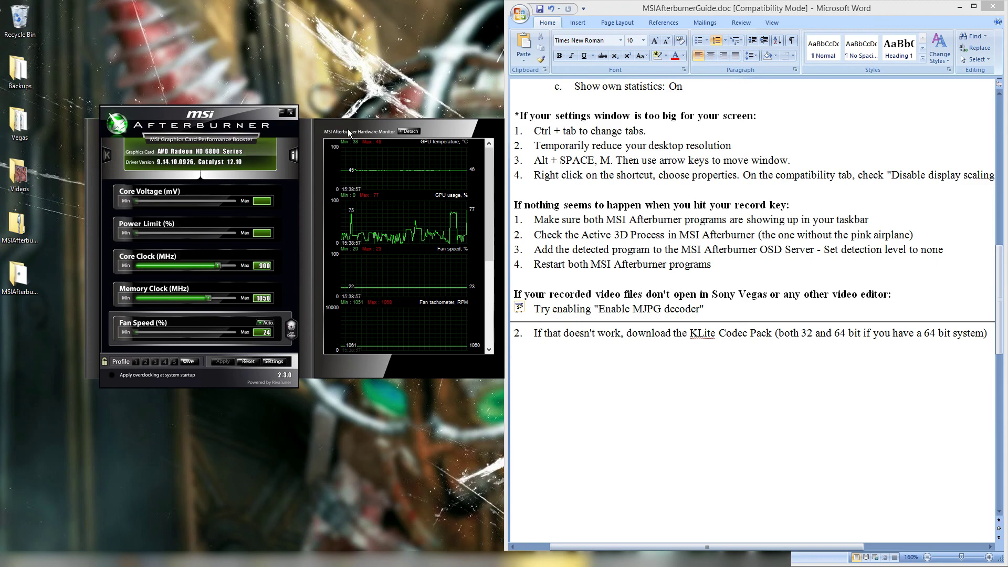
click(281, 113)
Search 'handbrake' in incognito Chrome and open the official HandBrake website.
key(alt+Tab)
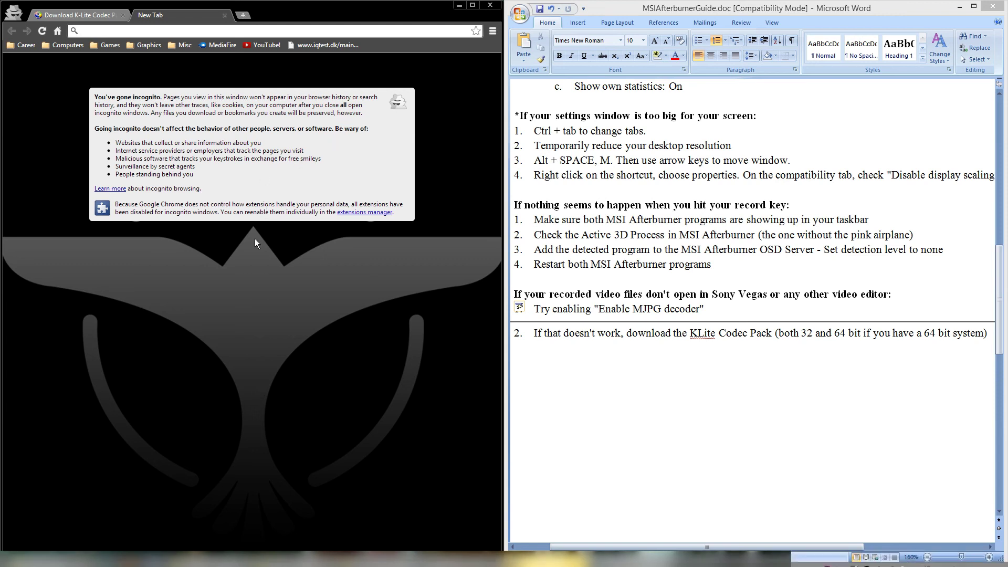
text(handbrake)
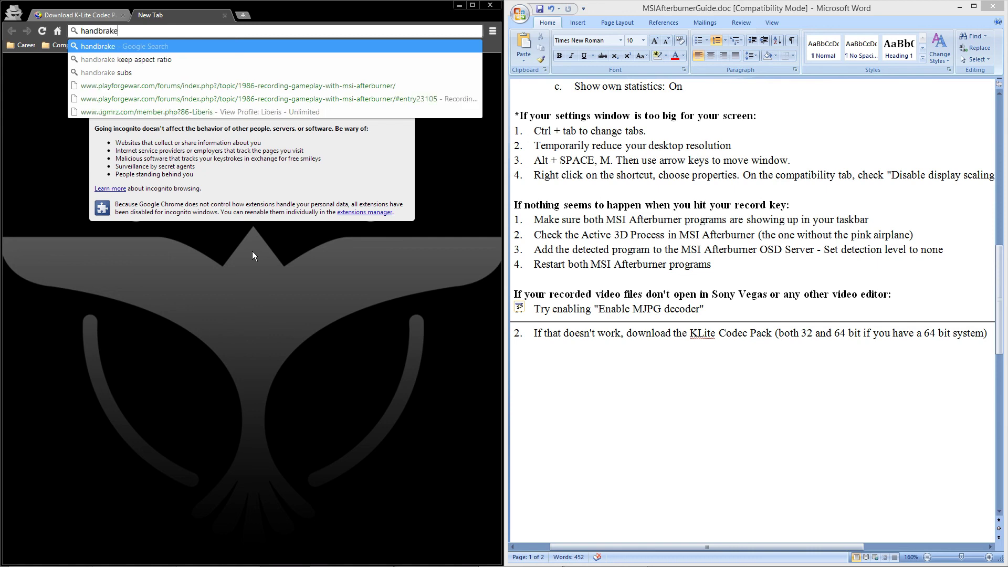
key(Return)
click(88, 155)
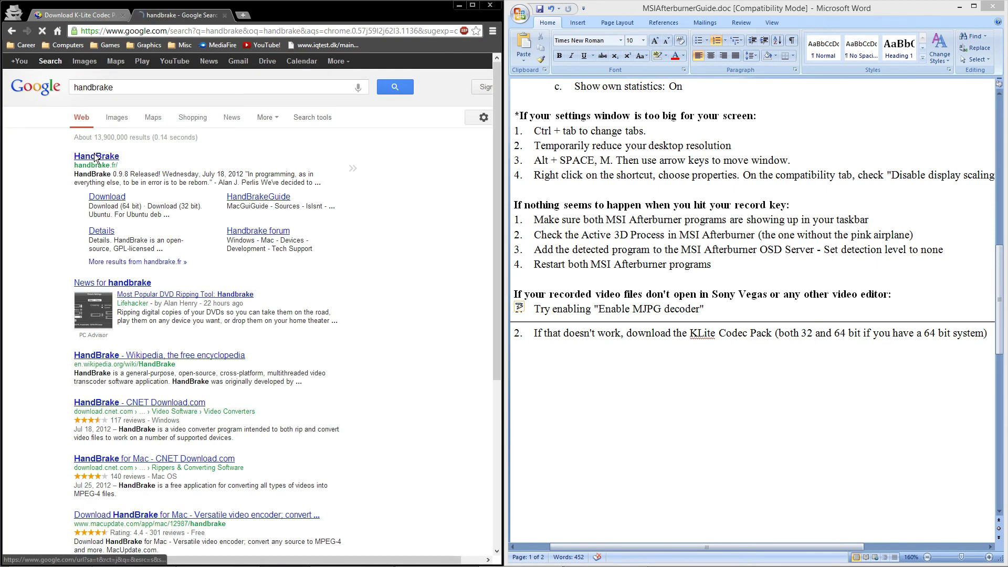